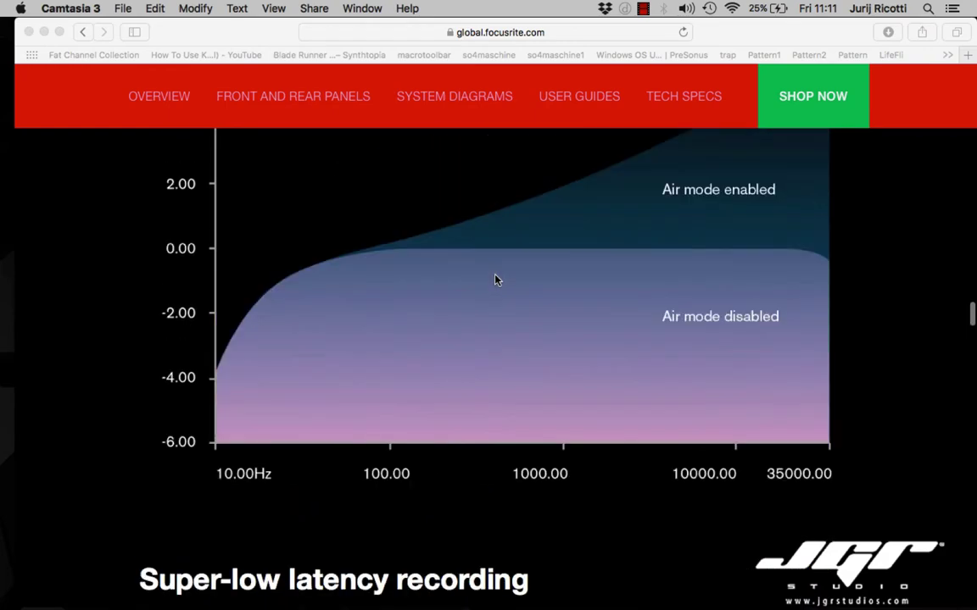
- Read the Clarett product page's sections on low-latency recording, sound clarity and the interface shootout
{"action": "scroll", "coordinate": [497, 214], "scroll_direction": "down", "scroll_amount": 10}
{"action": "scroll", "coordinate": [496, 194], "scroll_direction": "down", "scroll_amount": 10}
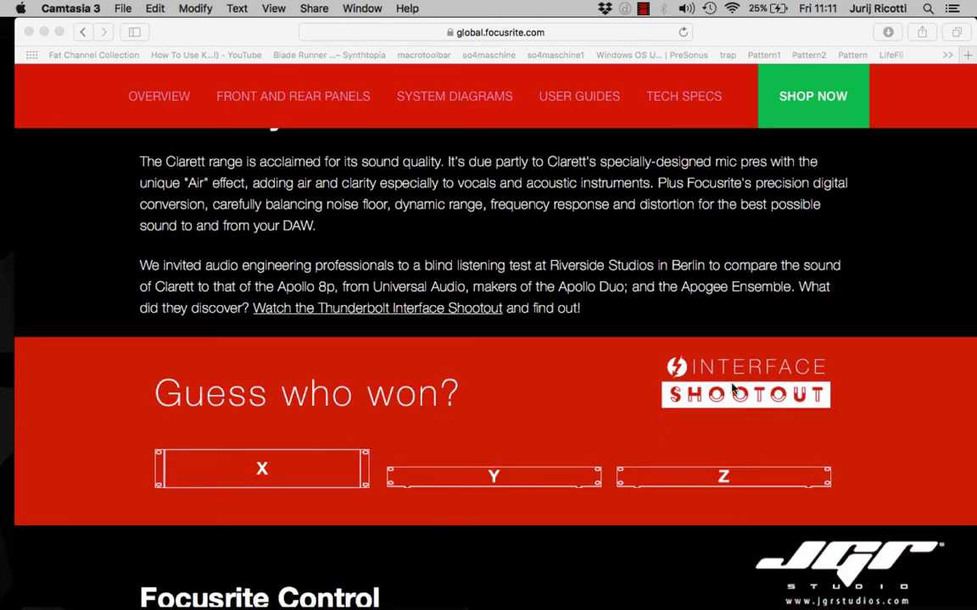
{"action": "left_click", "coordinate": [702, 337]}
{"action": "scroll", "coordinate": [702, 336], "scroll_direction": "up", "scroll_amount": 1}
{"action": "scroll", "coordinate": [702, 337], "scroll_direction": "up", "scroll_amount": 2}
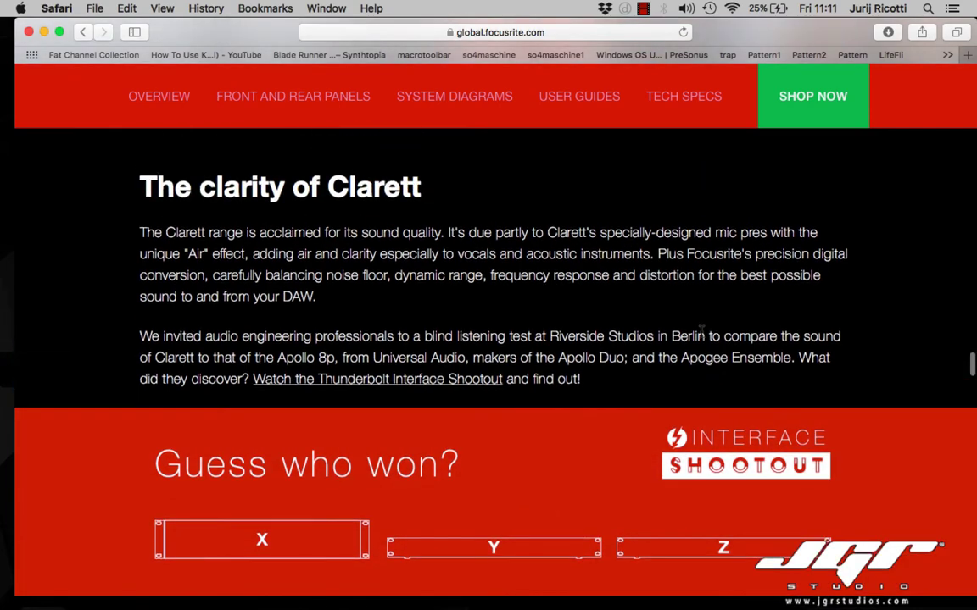
{"action": "scroll", "coordinate": [702, 335], "scroll_direction": "up", "scroll_amount": 3}
{"action": "scroll", "coordinate": [702, 337], "scroll_direction": "down", "scroll_amount": 10}
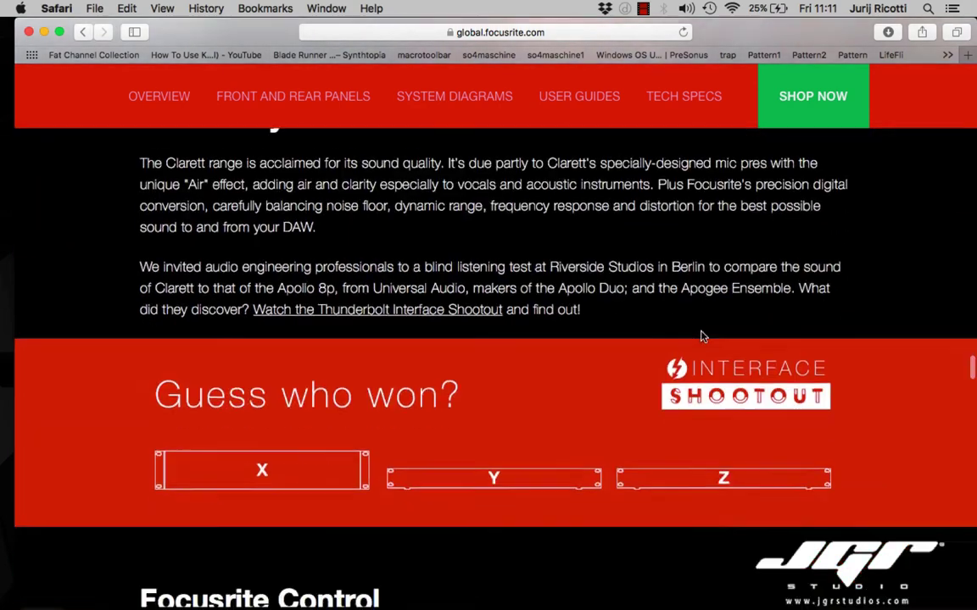
{"action": "scroll", "coordinate": [702, 337], "scroll_direction": "up", "scroll_amount": 5}
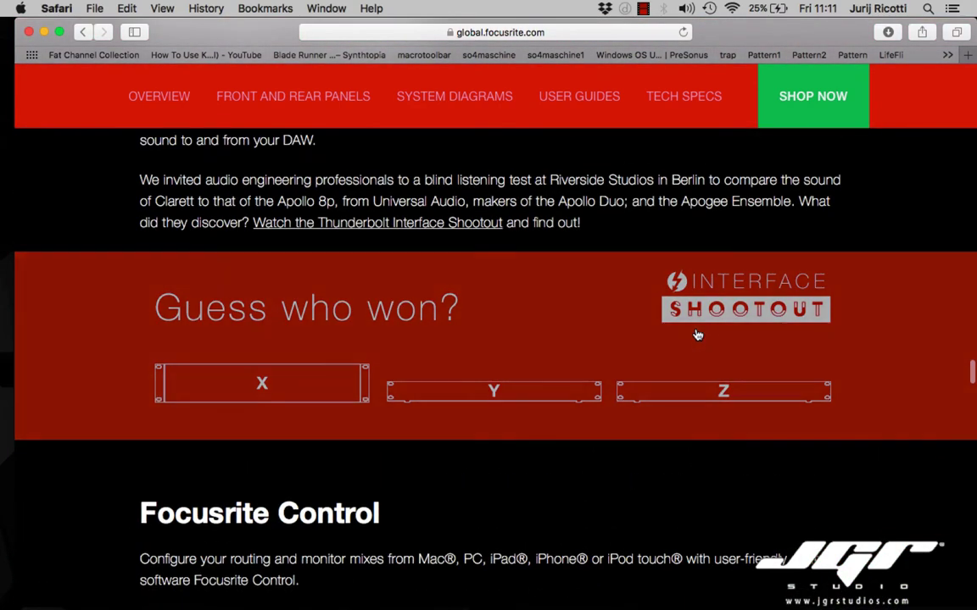
{"action": "left_click", "coordinate": [695, 333]}
- Examine the Thunderbolt explanation and the Thunderbolt roundtrip latency tables for Mac and Windows at 96 kHz and 48 kHz
{"action": "scroll", "coordinate": [520, 369], "scroll_direction": "down", "scroll_amount": 15}
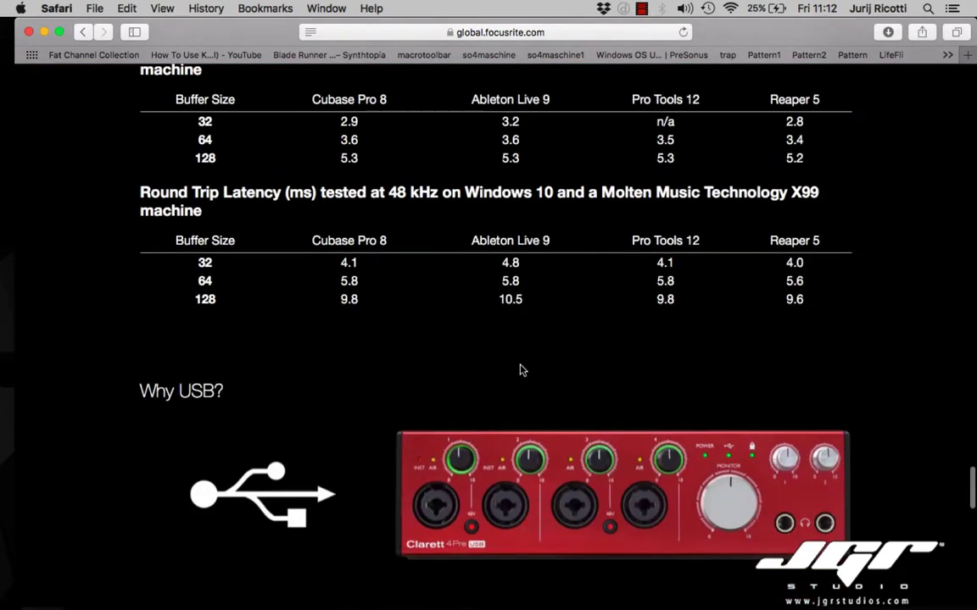
{"action": "scroll", "coordinate": [521, 369], "scroll_direction": "up", "scroll_amount": 10}
{"action": "scroll", "coordinate": [520, 369], "scroll_direction": "up", "scroll_amount": 5}
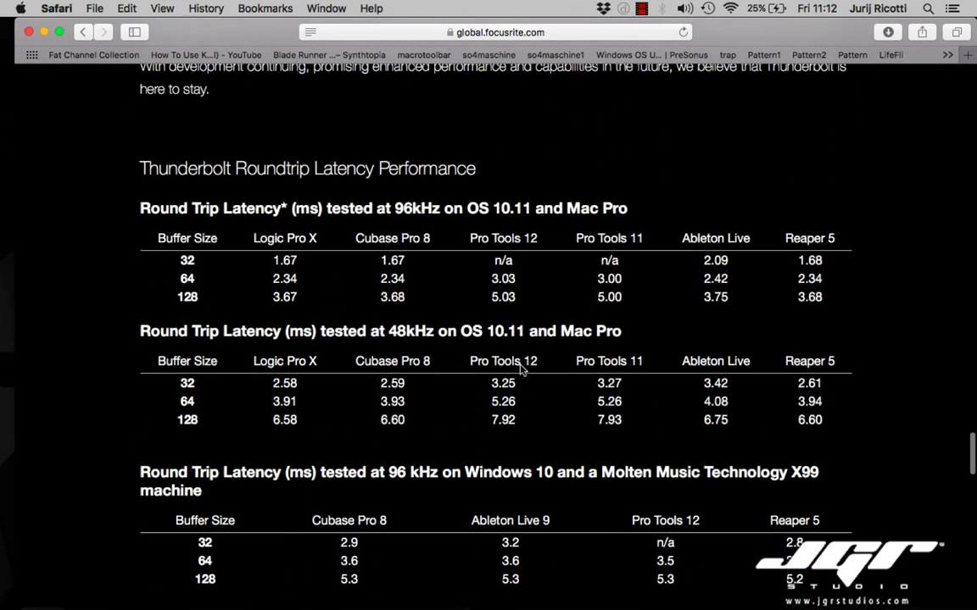
{"action": "scroll", "coordinate": [521, 369], "scroll_direction": "up", "scroll_amount": 6}
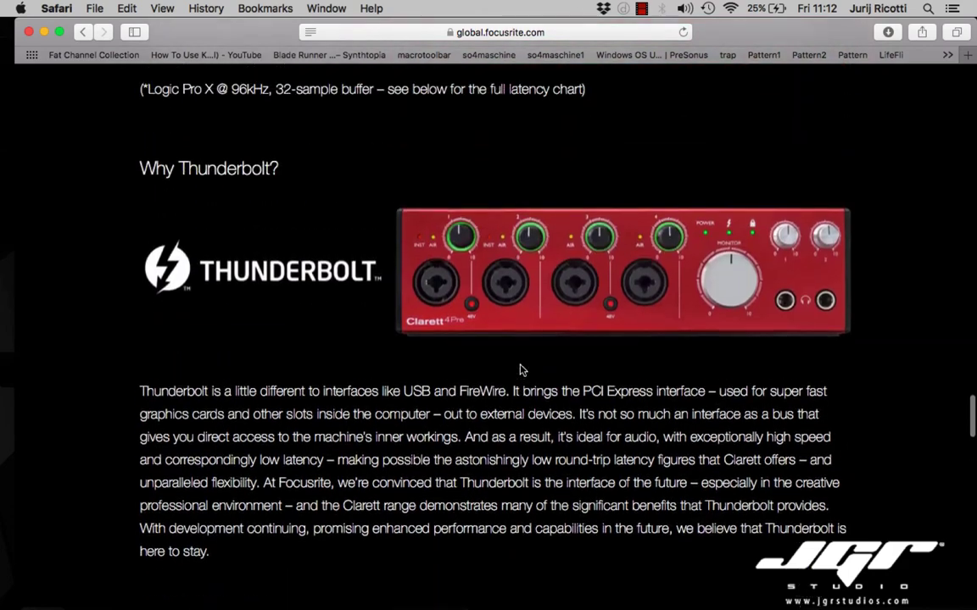
{"action": "scroll", "coordinate": [521, 370], "scroll_direction": "down", "scroll_amount": 6}
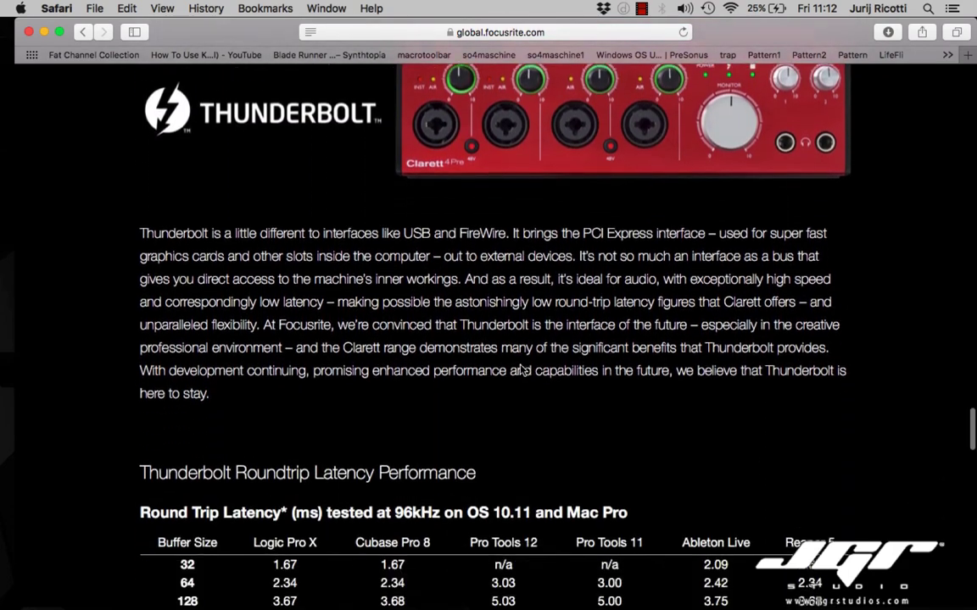
{"action": "scroll", "coordinate": [521, 368], "scroll_direction": "down", "scroll_amount": 2}
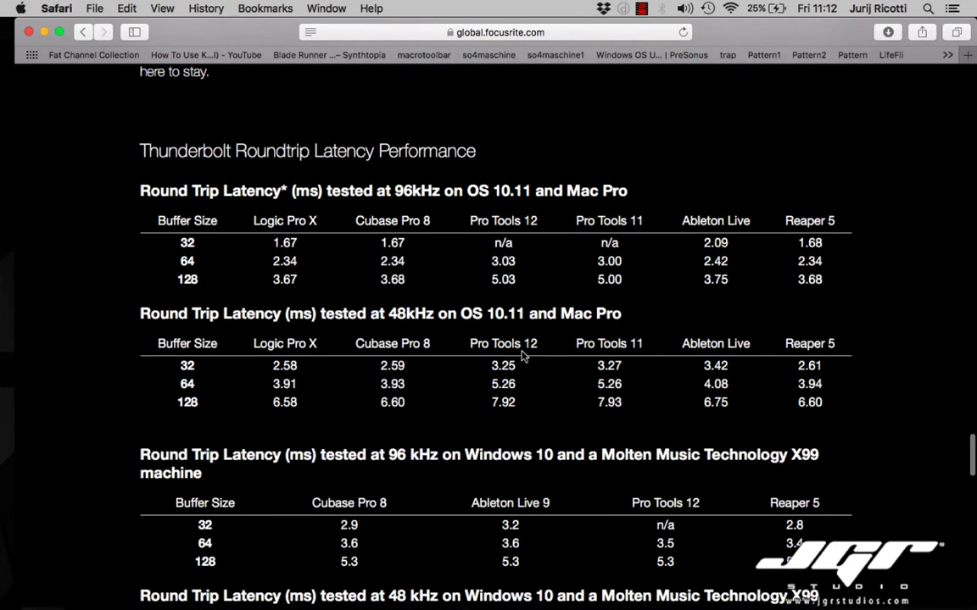
{"action": "scroll", "coordinate": [523, 355], "scroll_direction": "down", "scroll_amount": 1}
{"action": "scroll", "coordinate": [523, 356], "scroll_direction": "down", "scroll_amount": 2}
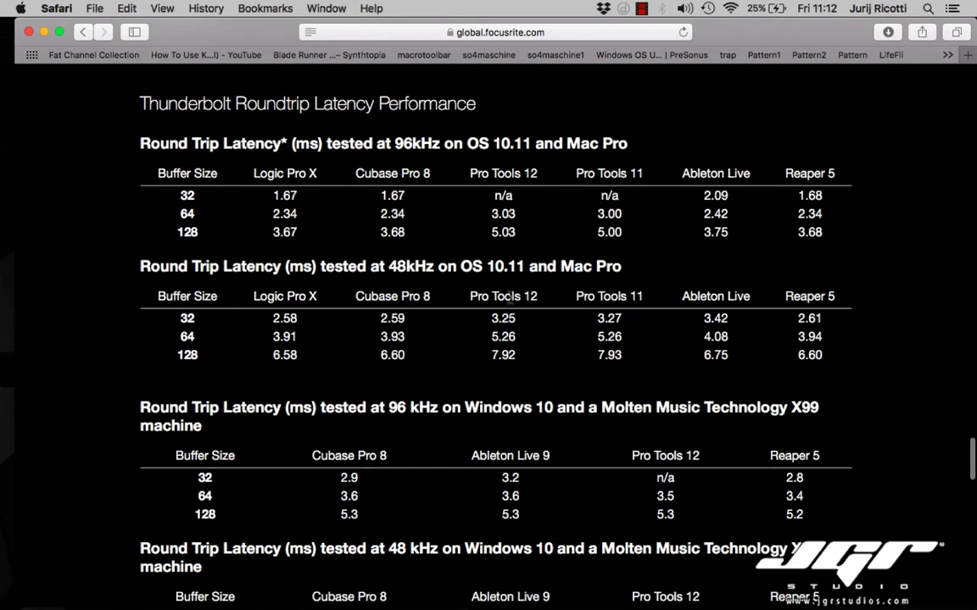
{"action": "scroll", "coordinate": [509, 296], "scroll_direction": "down", "scroll_amount": 1}
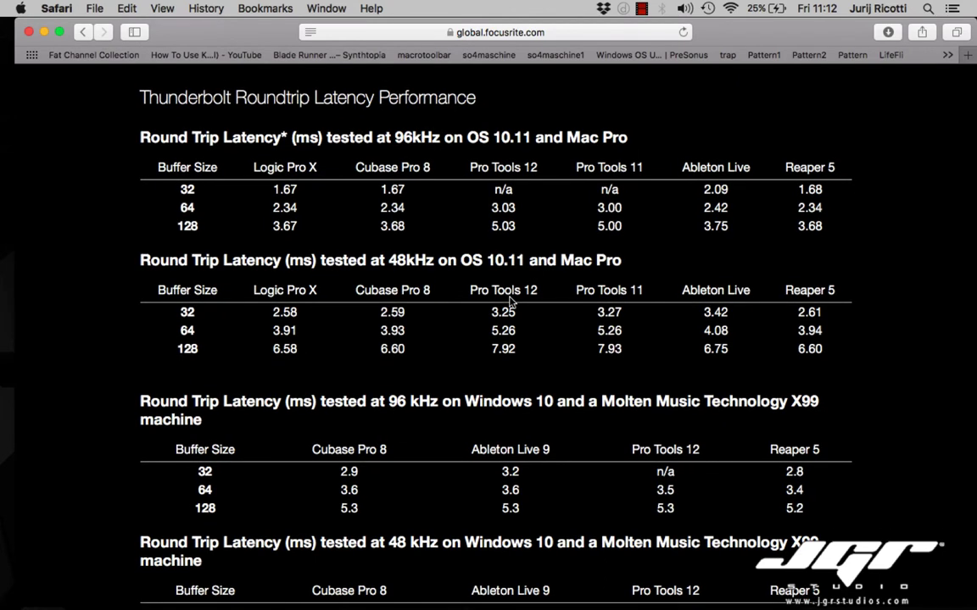
{"action": "scroll", "coordinate": [512, 301], "scroll_direction": "down", "scroll_amount": 1}
{"action": "scroll", "coordinate": [511, 301], "scroll_direction": "up", "scroll_amount": 3}
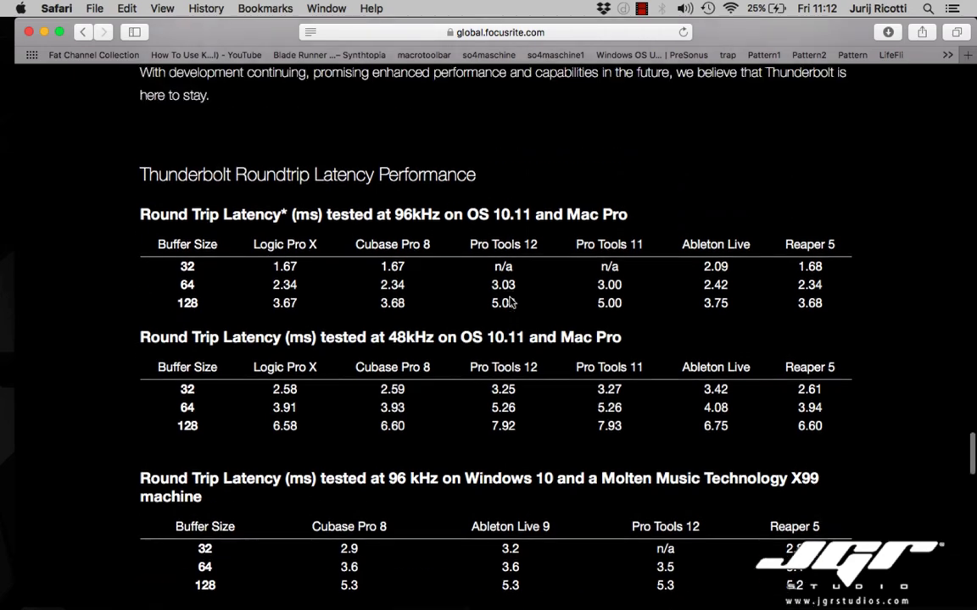
{"action": "scroll", "coordinate": [511, 301], "scroll_direction": "down", "scroll_amount": 3}
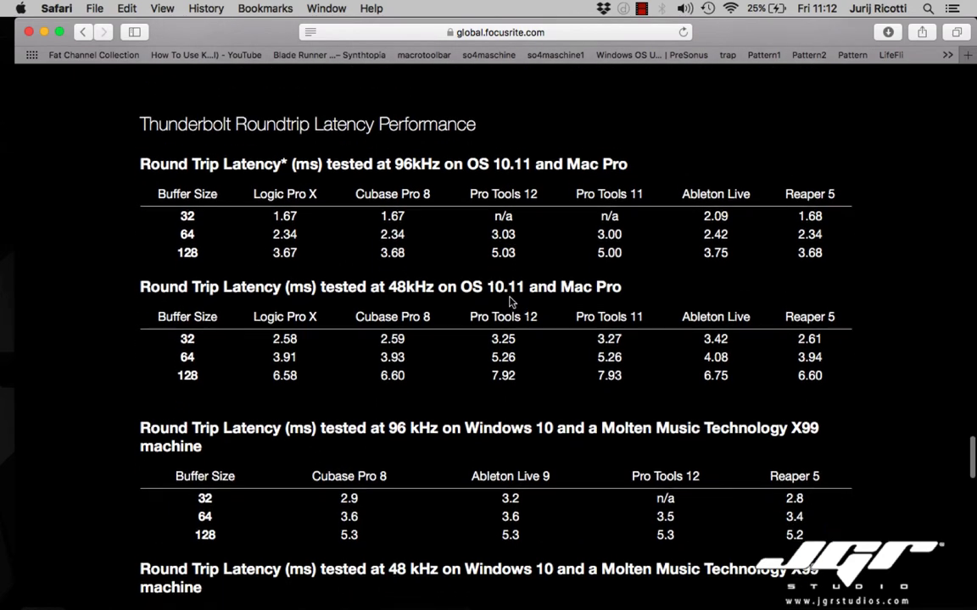
{"action": "scroll", "coordinate": [511, 301], "scroll_direction": "down", "scroll_amount": 1}
{"action": "scroll", "coordinate": [512, 301], "scroll_direction": "down", "scroll_amount": 2}
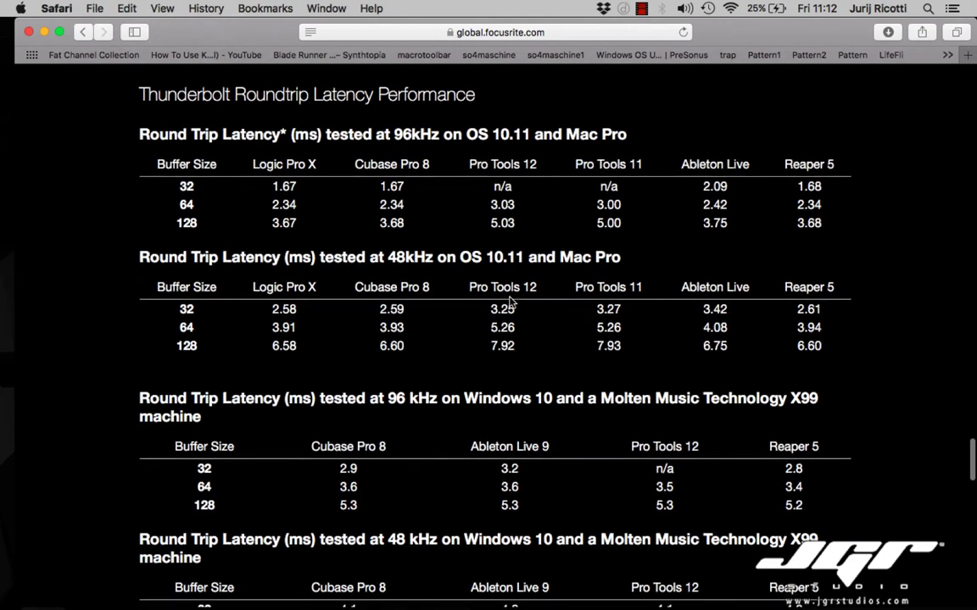
{"action": "scroll", "coordinate": [512, 302], "scroll_direction": "up", "scroll_amount": 1}
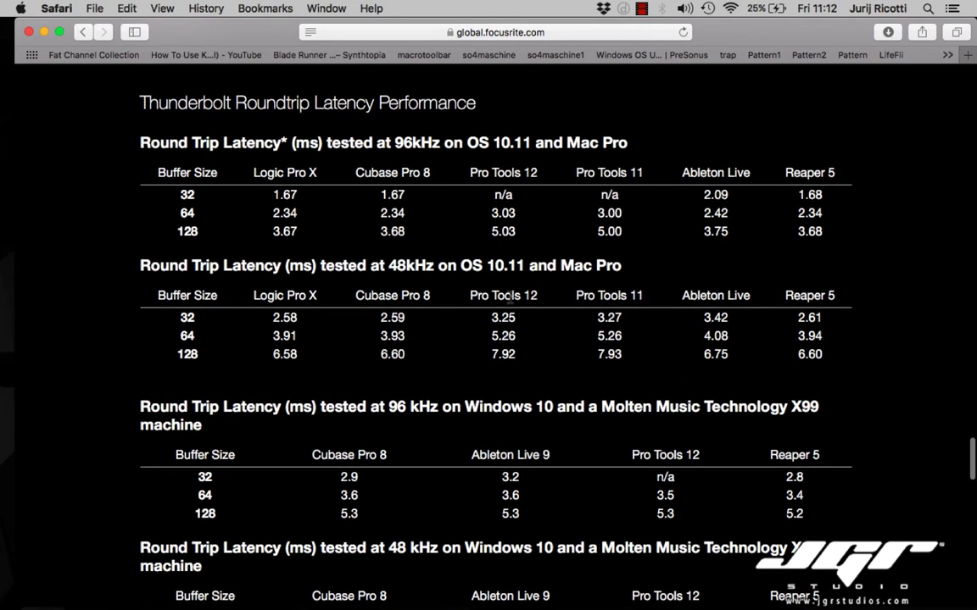
{"action": "scroll", "coordinate": [510, 297], "scroll_direction": "up", "scroll_amount": 1}
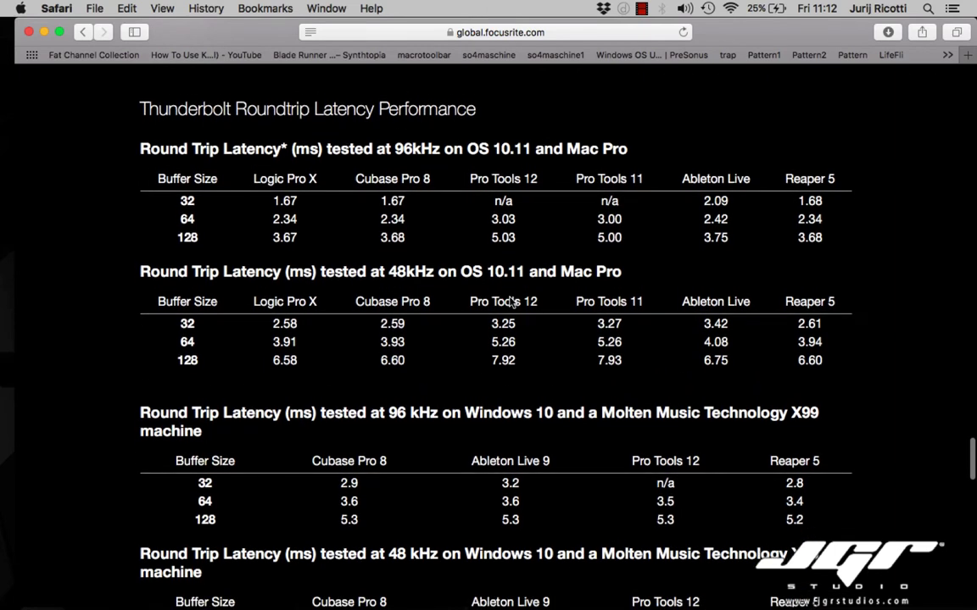
- Examine the USB roundtrip latency tables for Windows 10 and Mac Pro, including the Logic Pro X figures
{"action": "scroll", "coordinate": [510, 296], "scroll_direction": "down", "scroll_amount": 15}
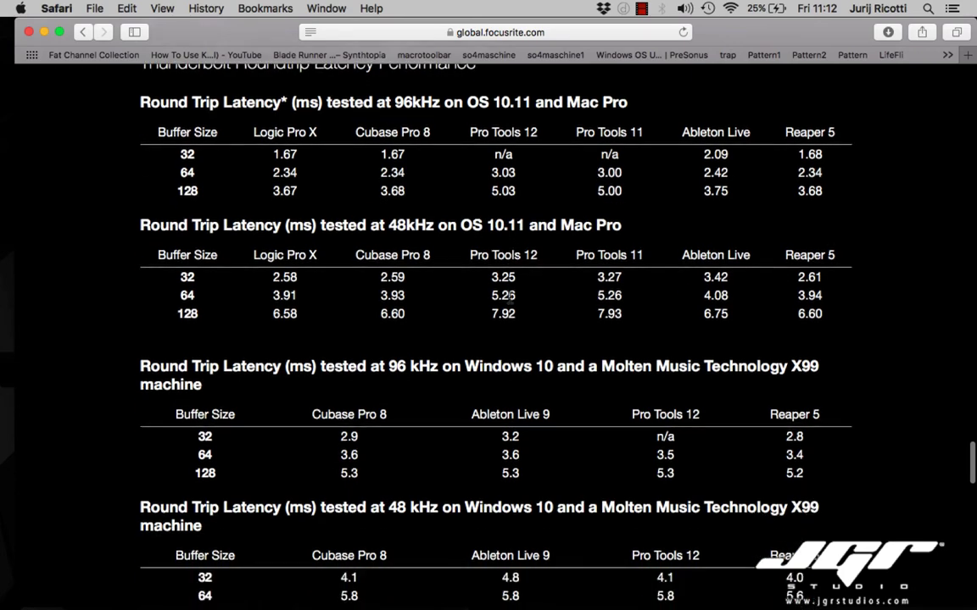
{"action": "scroll", "coordinate": [511, 302], "scroll_direction": "down", "scroll_amount": 5}
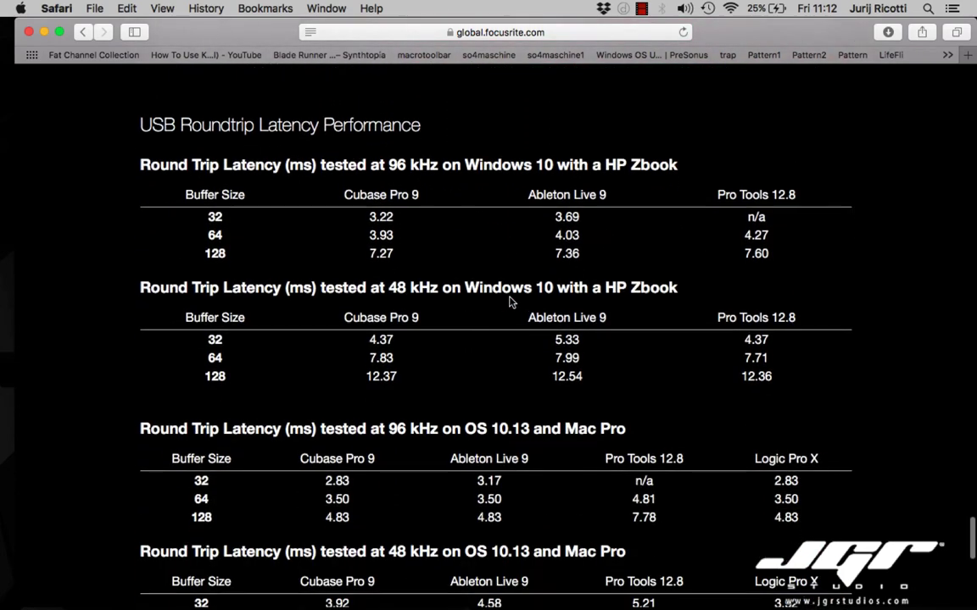
{"action": "scroll", "coordinate": [511, 302], "scroll_direction": "up", "scroll_amount": 1}
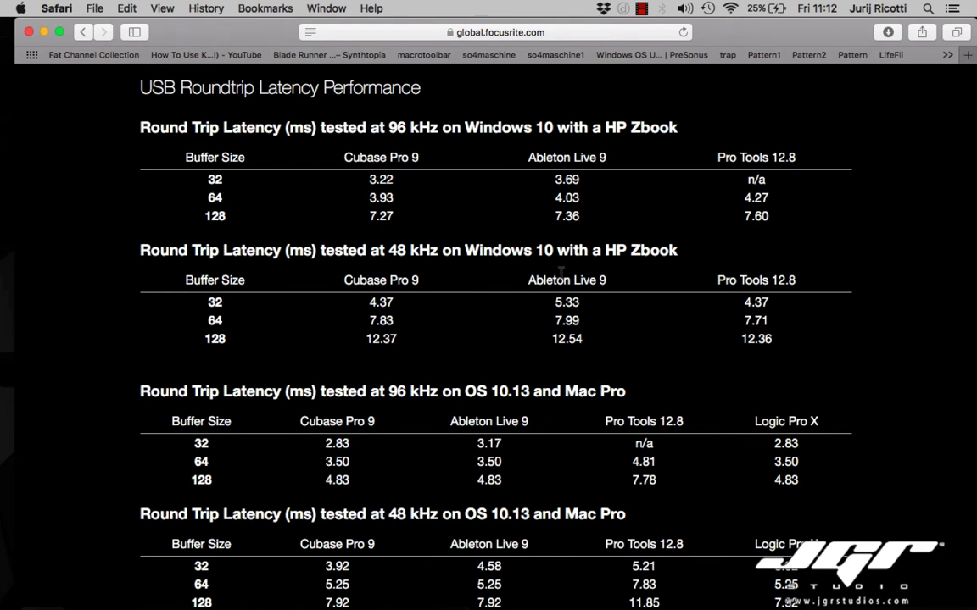
{"action": "scroll", "coordinate": [561, 272], "scroll_direction": "down", "scroll_amount": 1}
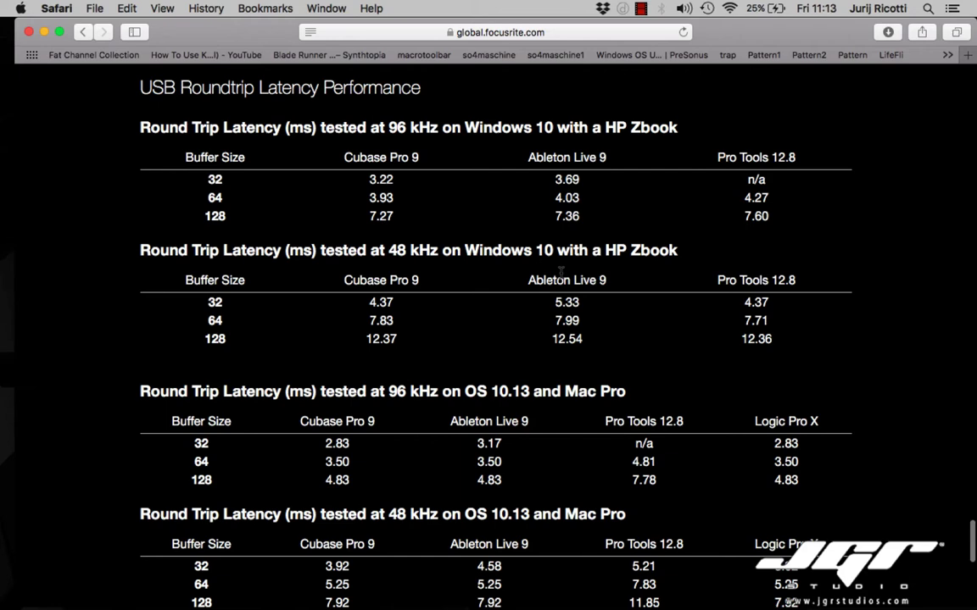
{"action": "scroll", "coordinate": [560, 271], "scroll_direction": "down", "scroll_amount": 5}
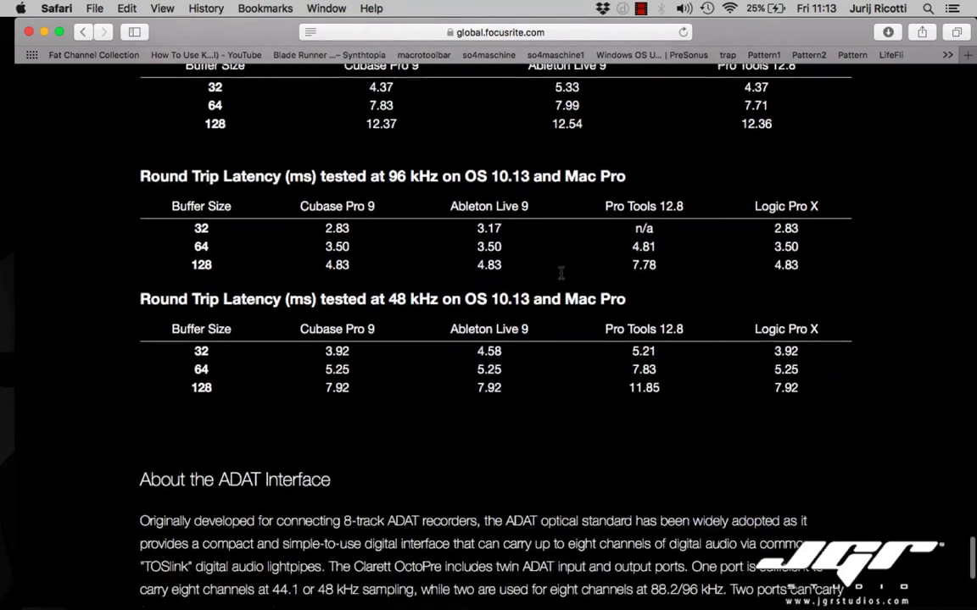
{"action": "scroll", "coordinate": [560, 271], "scroll_direction": "down", "scroll_amount": 2}
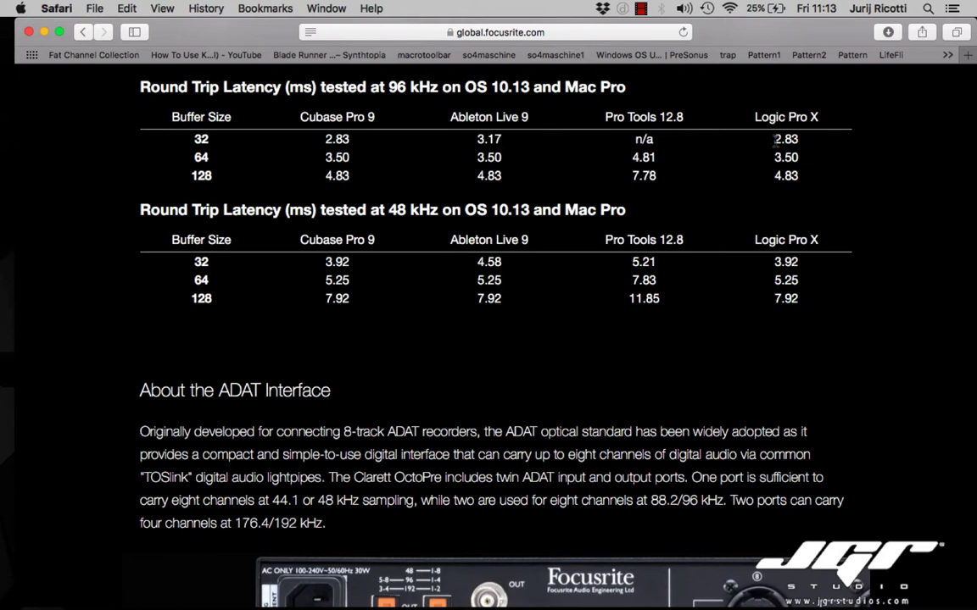
- Switch to Logic Pro X and create an empty project with a 96 kHz sample rate
{"action": "mouse_move", "coordinate": [584, 603]}
{"action": "left_click", "coordinate": [657, 587]}
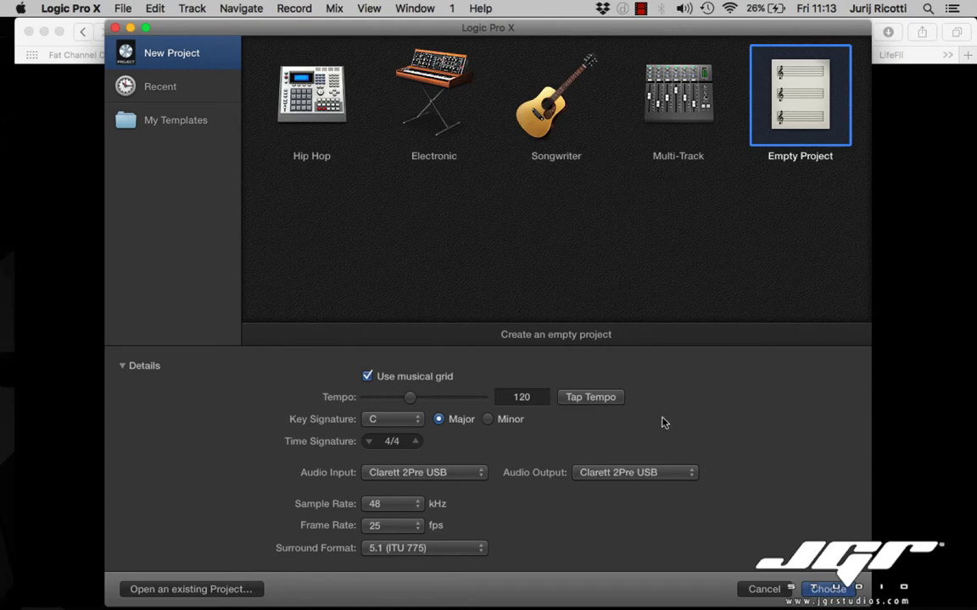
{"action": "left_click", "coordinate": [378, 507]}
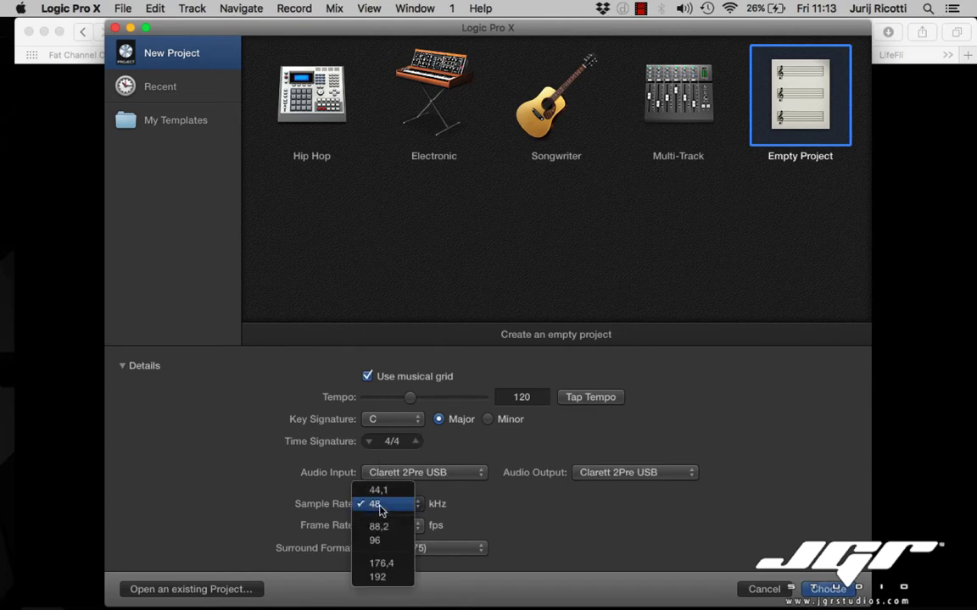
{"action": "left_click", "coordinate": [378, 541]}
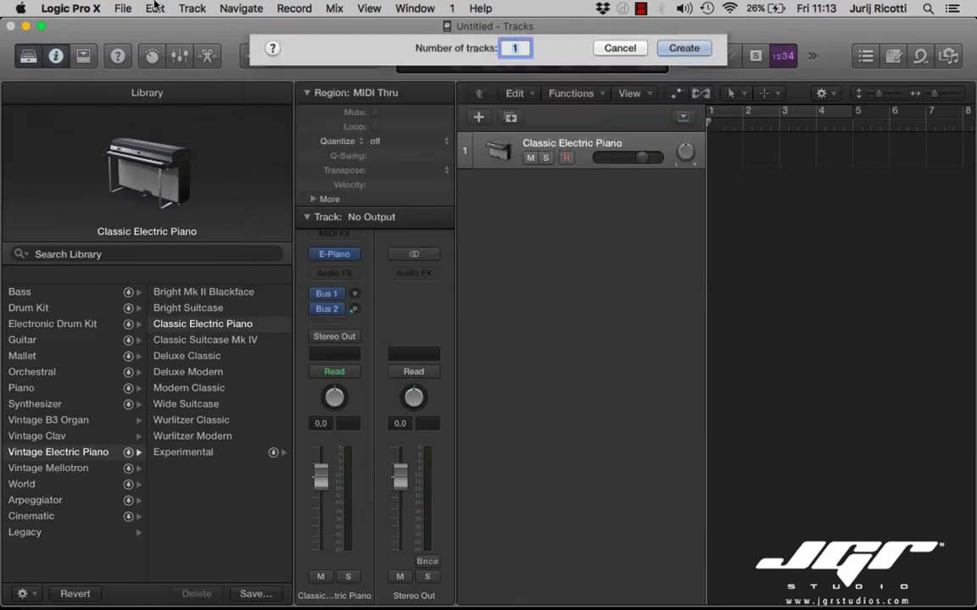
- Open the audio preferences and review the device, general, editing, I/O assignment and audio file editor settings, checking buffer size and resulting latency
{"action": "left_click", "coordinate": [123, 8]}
{"action": "mouse_move", "coordinate": [95, 50]}
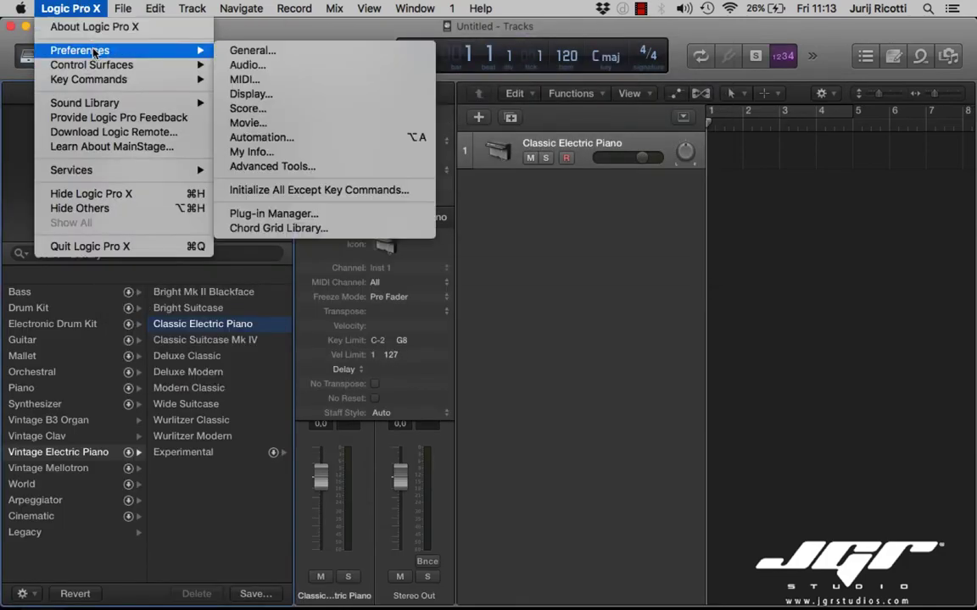
{"action": "left_click", "coordinate": [246, 65]}
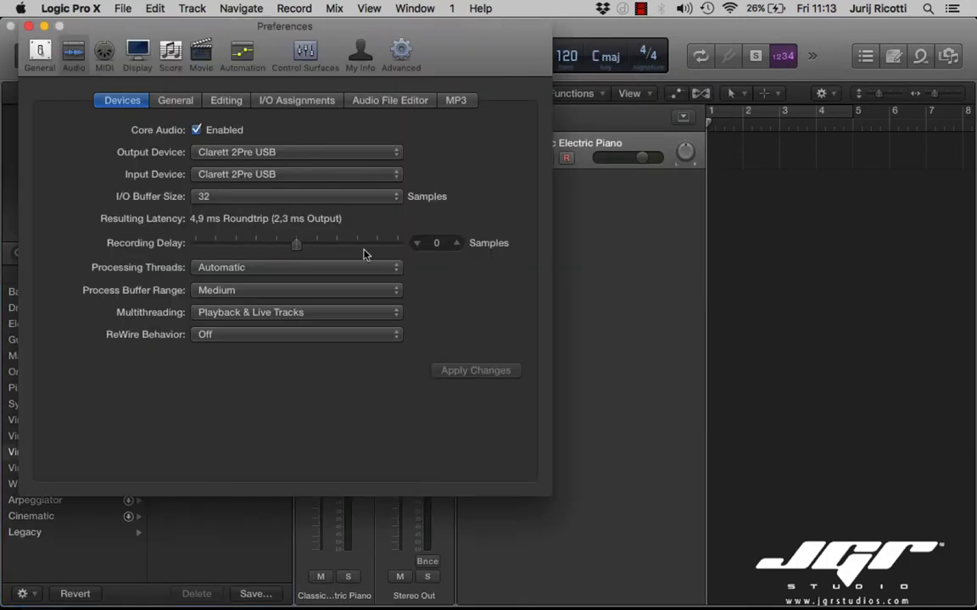
{"action": "left_click", "coordinate": [180, 100]}
{"action": "left_click", "coordinate": [226, 100]}
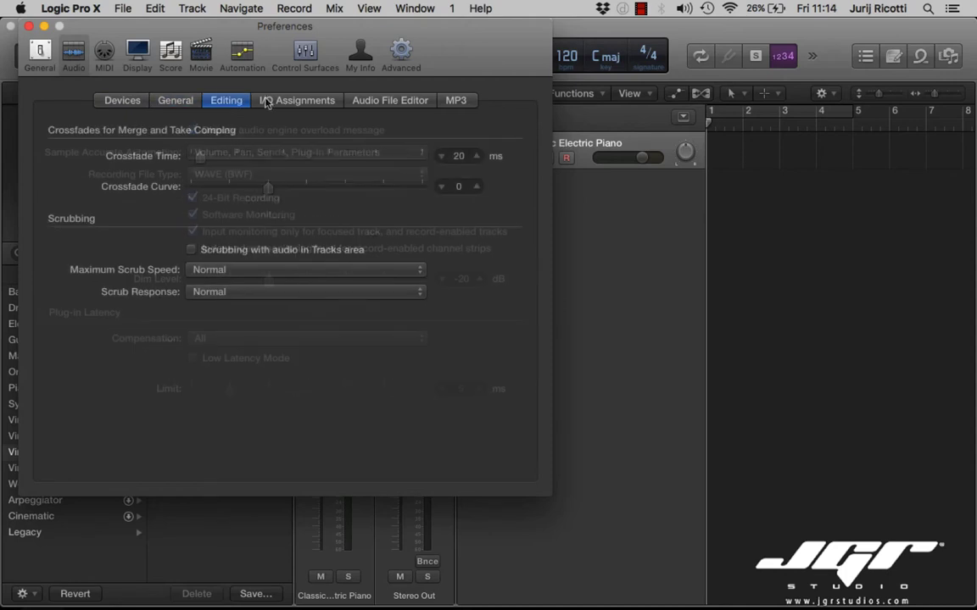
{"action": "left_click", "coordinate": [279, 101]}
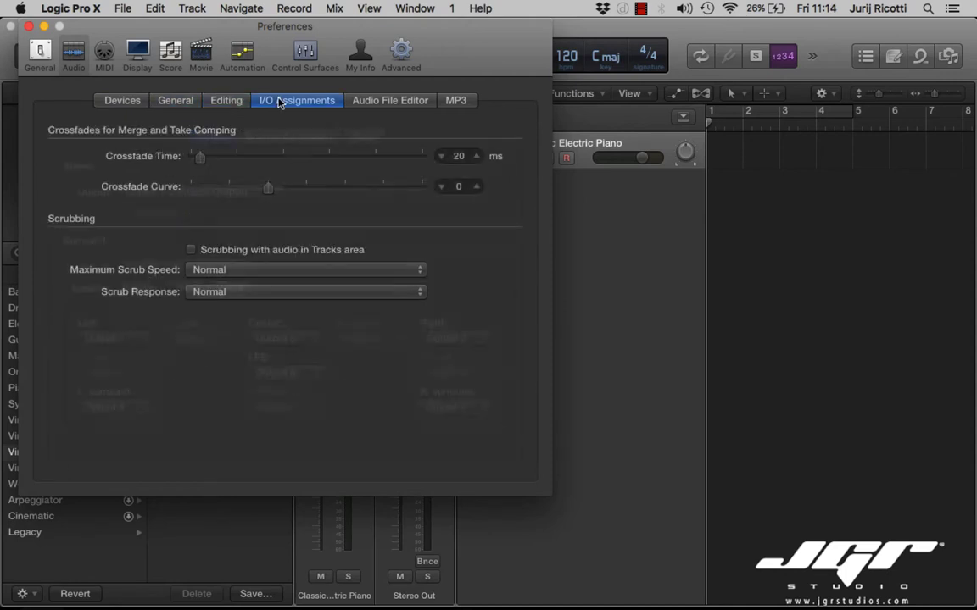
{"action": "left_click", "coordinate": [379, 100]}
{"action": "left_click", "coordinate": [122, 100]}
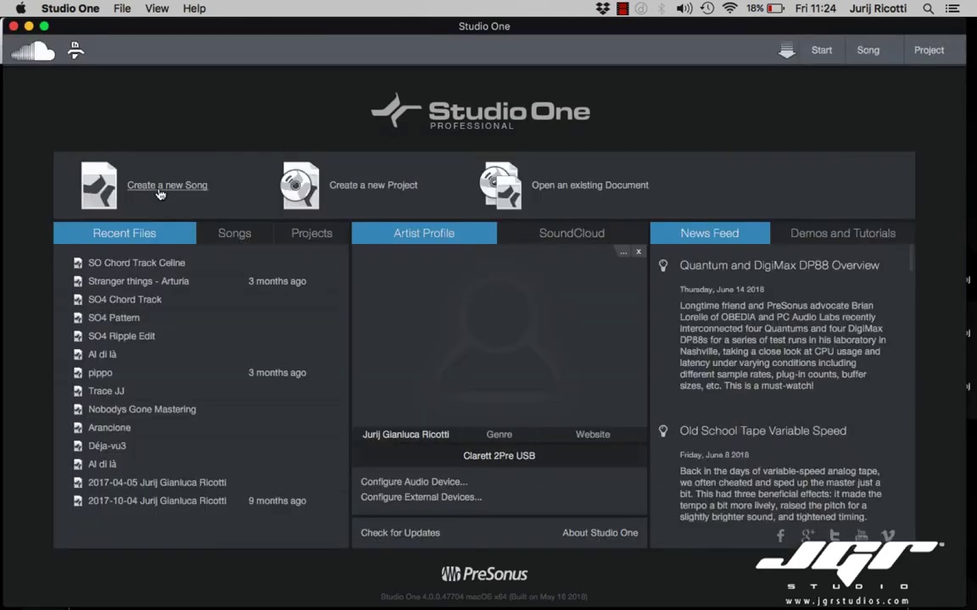
- Switch to Studio One, create an empty 96 kHz, 24-bit song and add two mono audio tracks named vox
{"action": "left_click", "coordinate": [141, 173]}
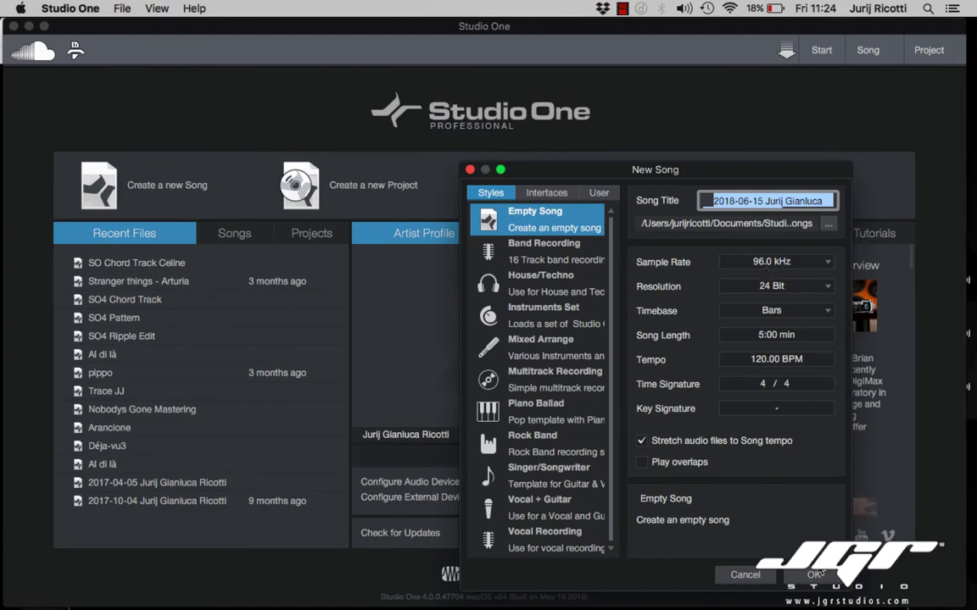
{"action": "key", "text": "Return"}
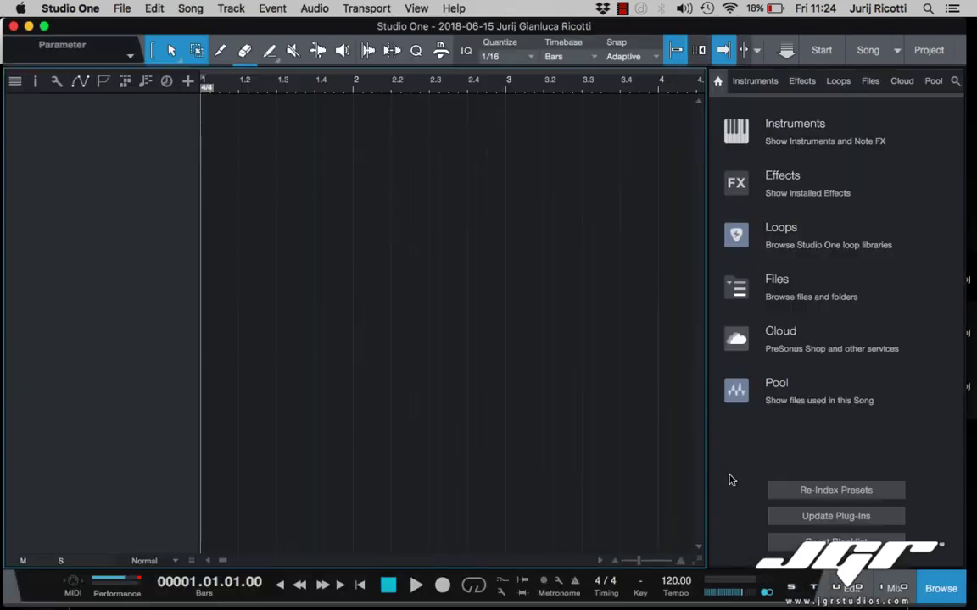
{"action": "left_click", "coordinate": [188, 81]}
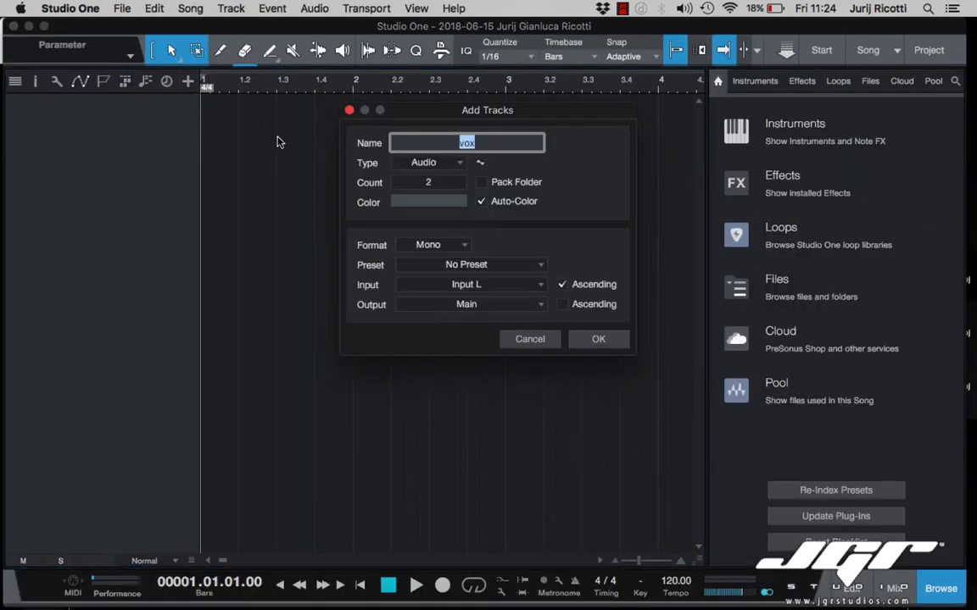
{"action": "left_click", "coordinate": [598, 338]}
- Open the preferences at the audio processing settings to check the process block size and monitoring latencies
{"action": "left_click", "coordinate": [81, 7]}
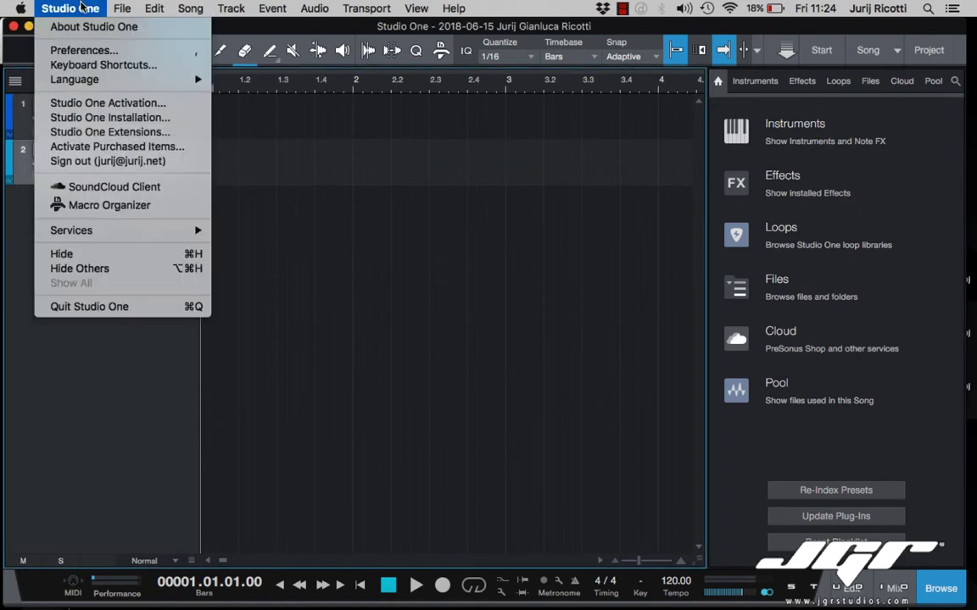
{"action": "left_click", "coordinate": [94, 49]}
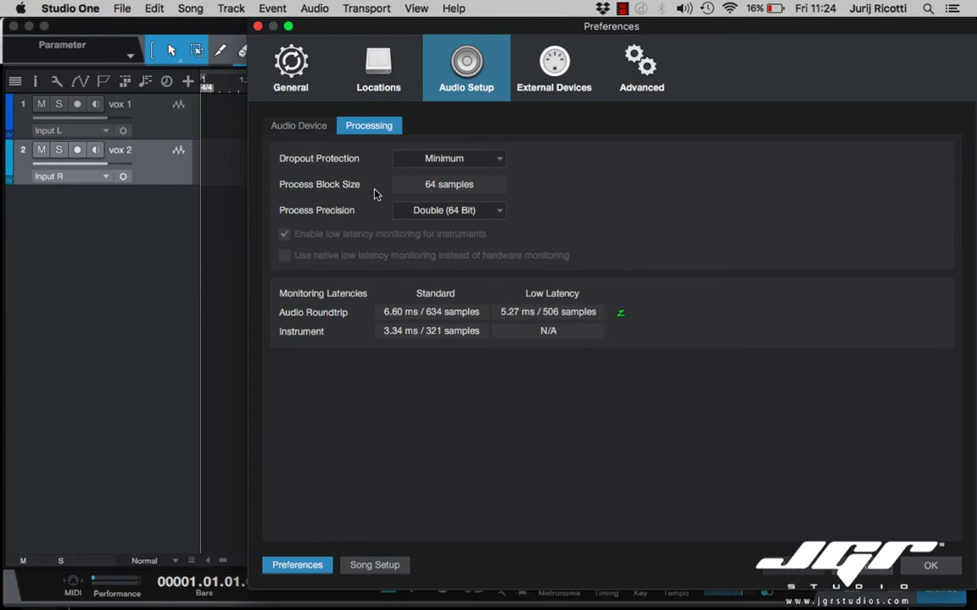
- Try Maximum dropout protection to compare the monitoring latencies, and set it back to Minimum
{"action": "left_click", "coordinate": [458, 160]}
{"action": "left_click", "coordinate": [460, 244]}
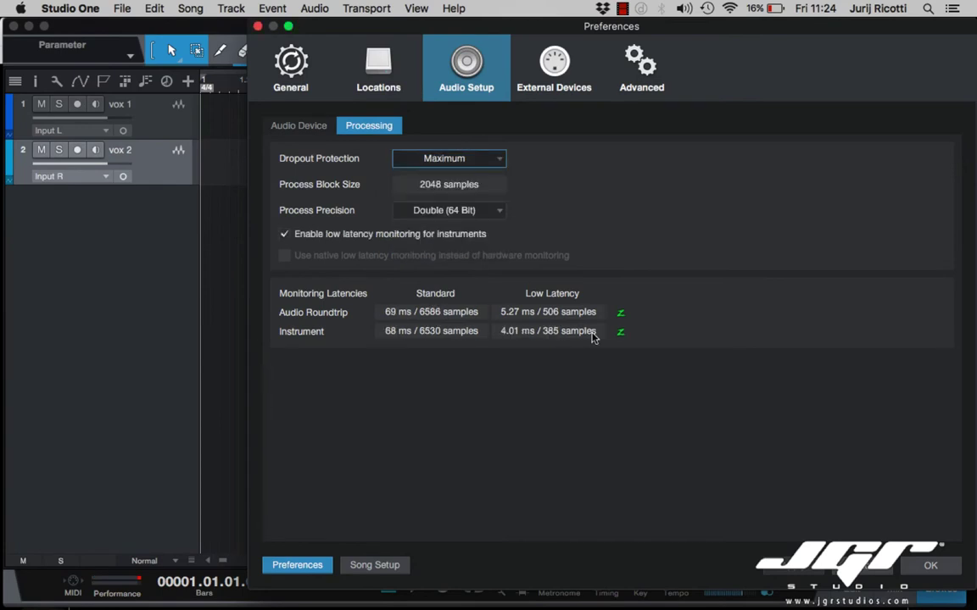
{"action": "left_click", "coordinate": [475, 170]}
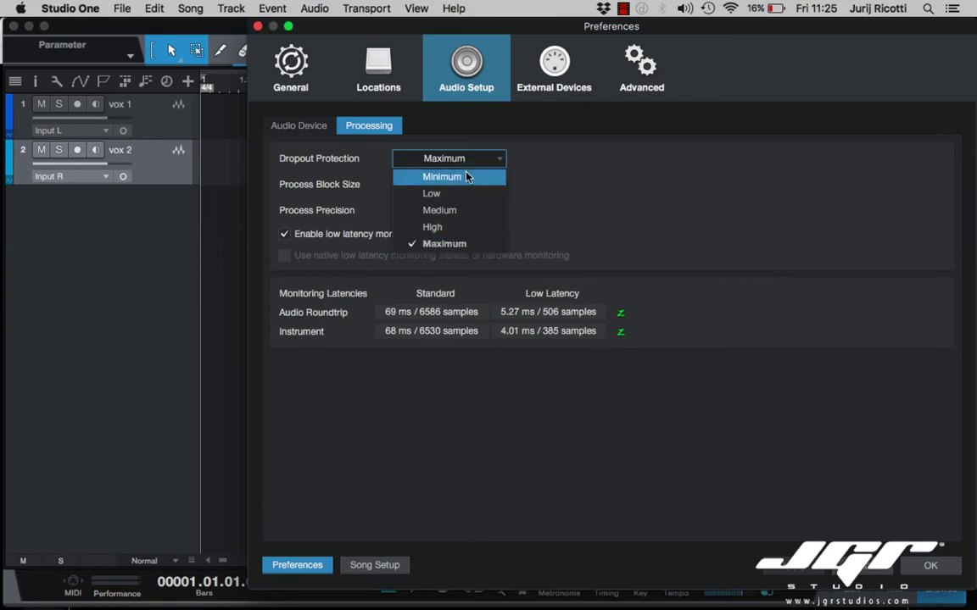
{"action": "left_click", "coordinate": [464, 178]}
- Compare the audio device's input and output latencies with the processing settings, and show the device block size options
{"action": "left_click", "coordinate": [312, 126]}
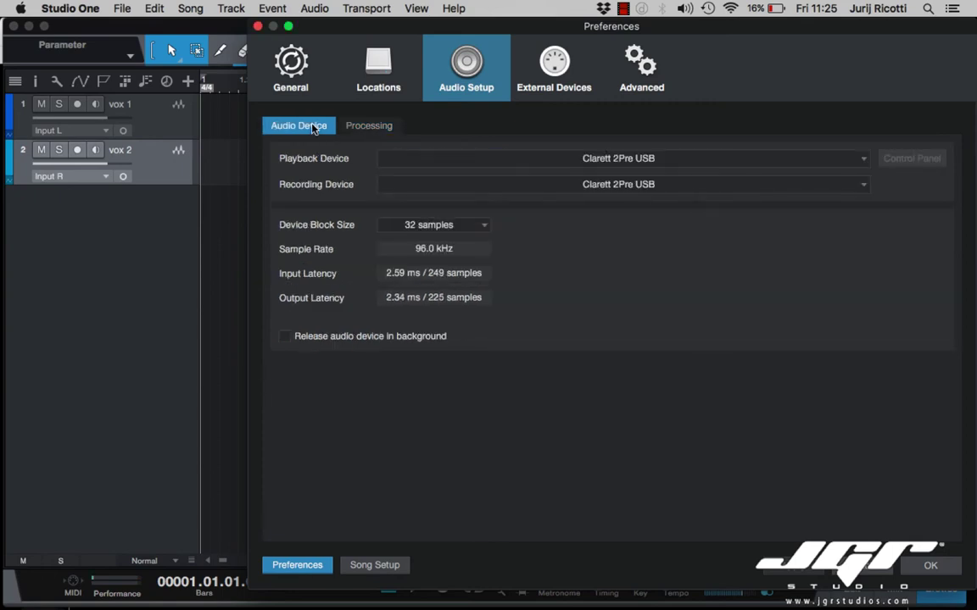
{"action": "left_click", "coordinate": [373, 127]}
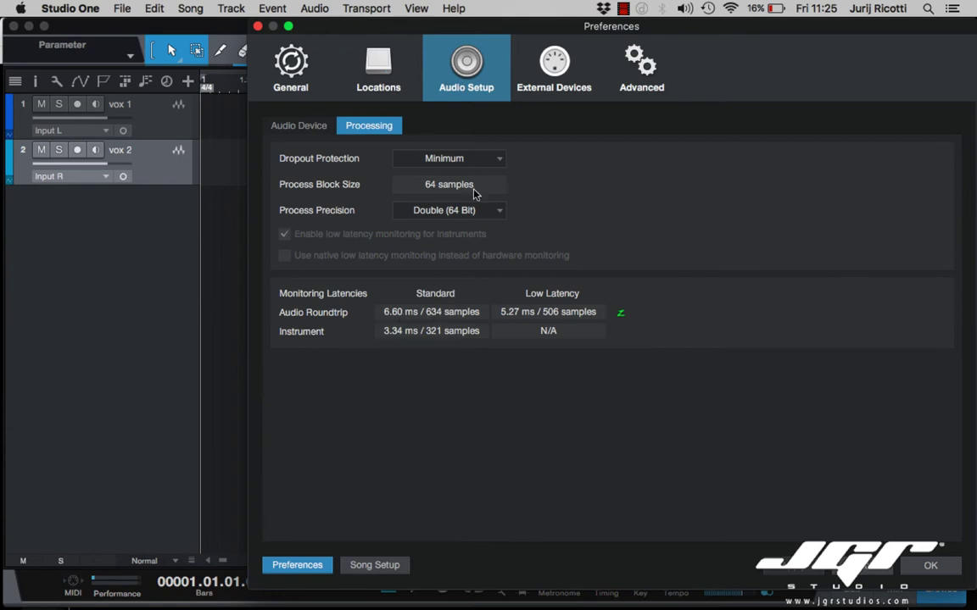
{"action": "left_click", "coordinate": [316, 128]}
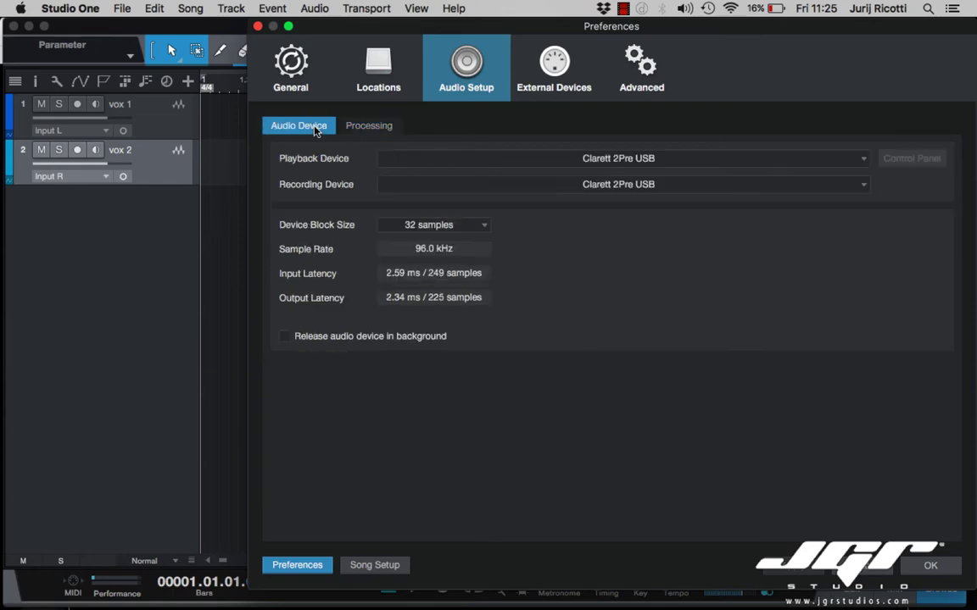
{"action": "left_click", "coordinate": [436, 225]}
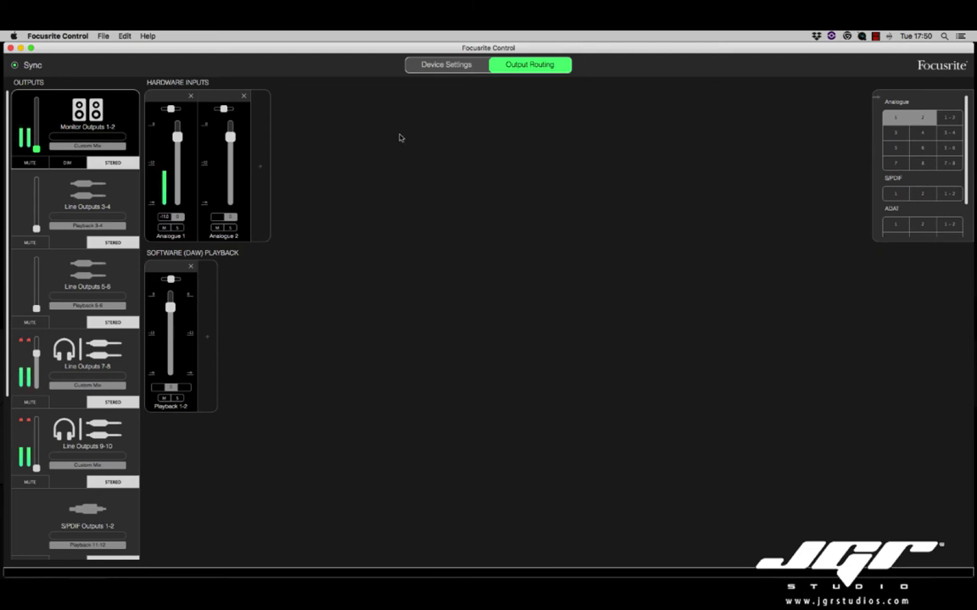
- In Focusrite Control, show the device settings and turn on Air mode for Analogue 1
{"action": "left_click", "coordinate": [424, 66]}
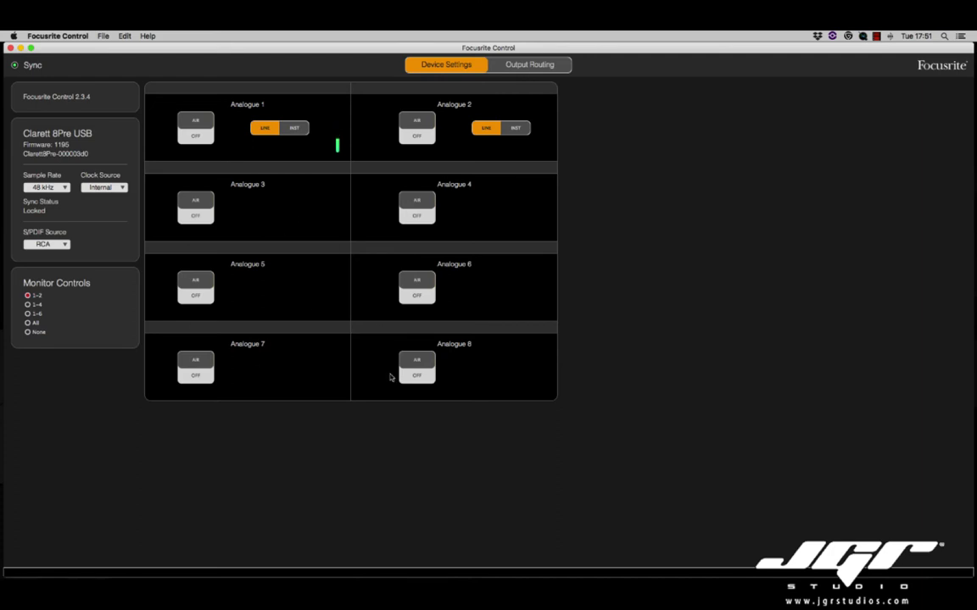
{"action": "left_click", "coordinate": [194, 136]}
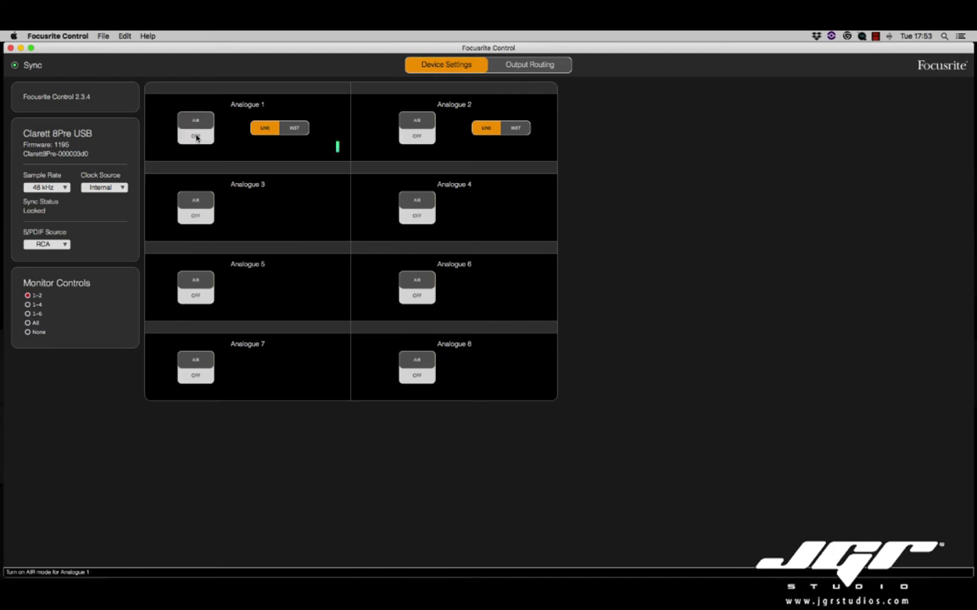
{"action": "left_click", "coordinate": [198, 139]}
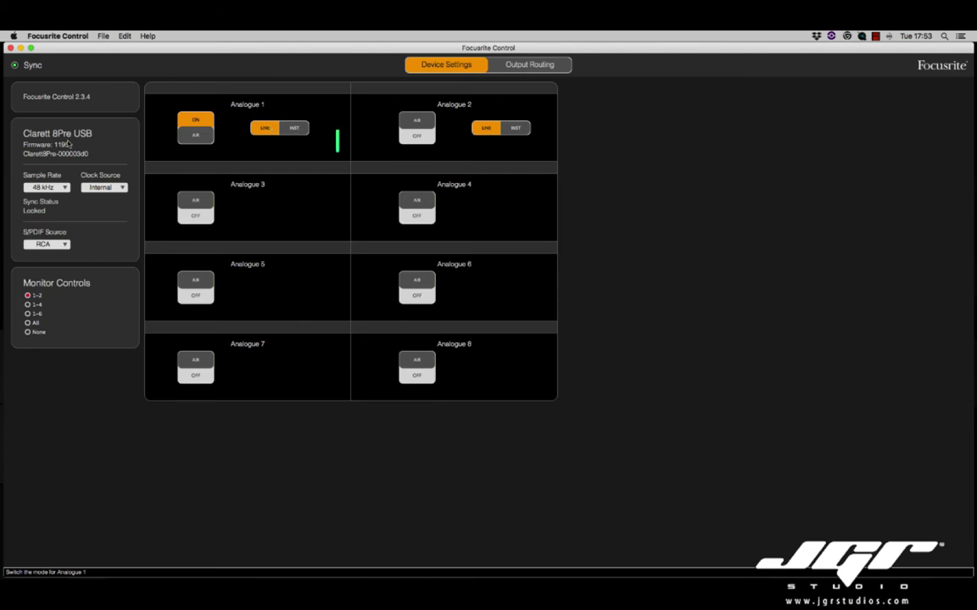
- Review the sample rate, clock source and S/PDIF source options, keeping RCA as S/PDIF source and 1-2 for the monitor controls
{"action": "left_click", "coordinate": [48, 186]}
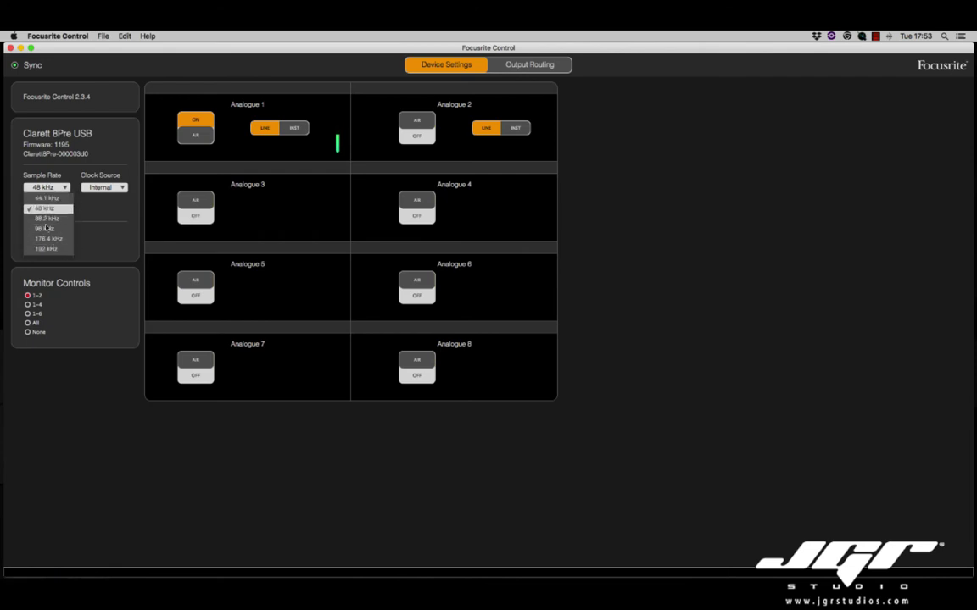
{"action": "left_click", "coordinate": [92, 202]}
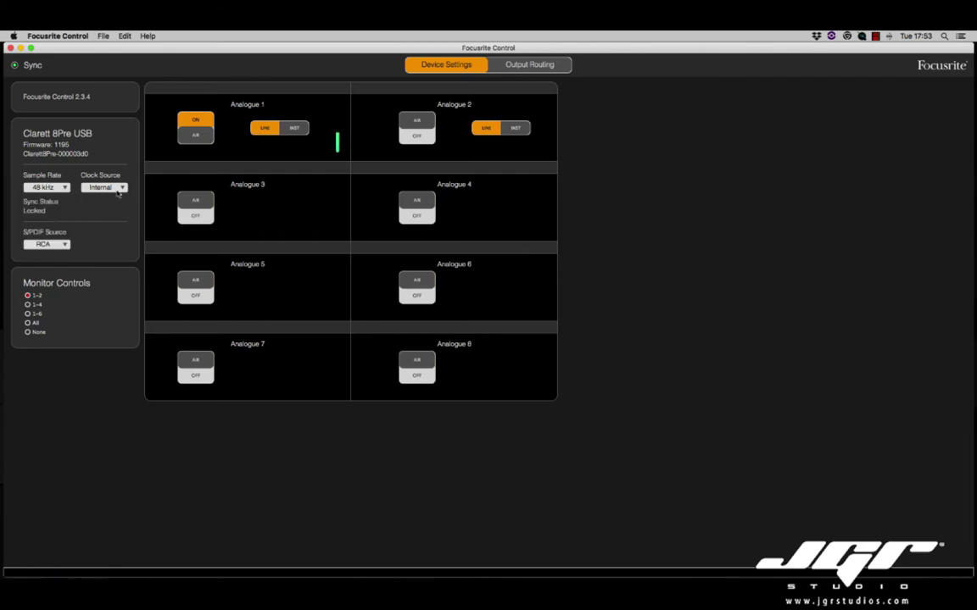
{"action": "left_click", "coordinate": [112, 186]}
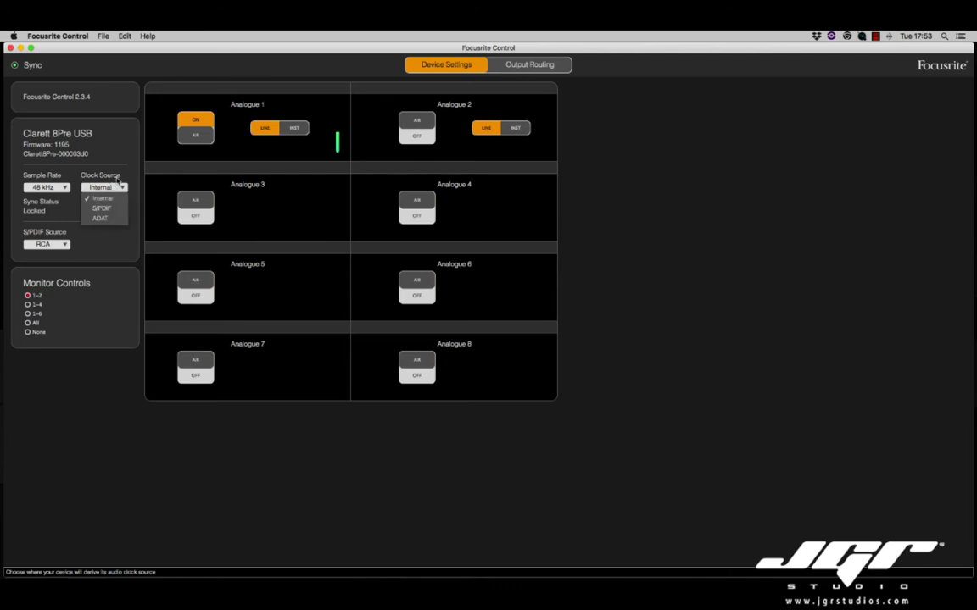
{"action": "left_click", "coordinate": [108, 236]}
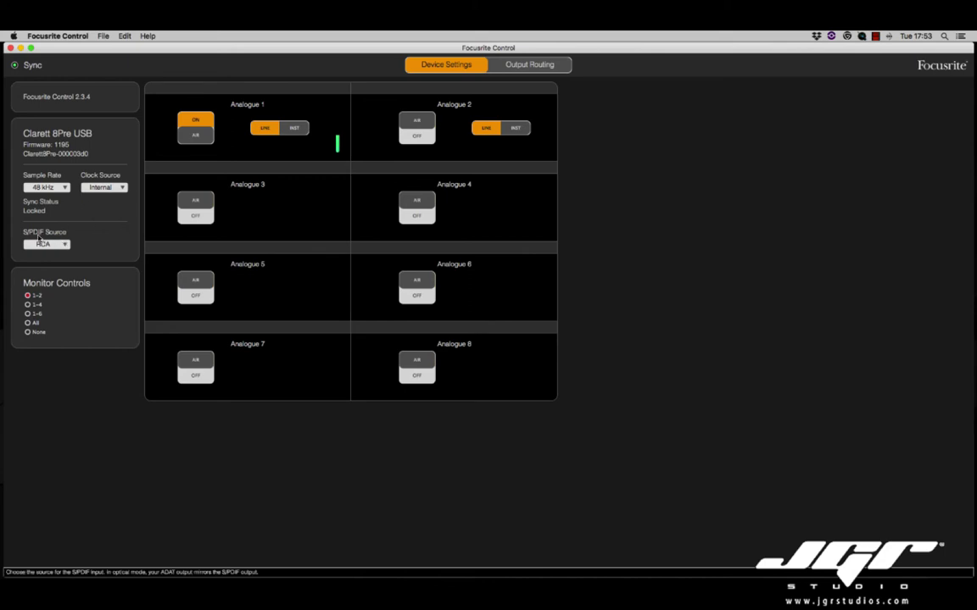
{"action": "left_click", "coordinate": [42, 245]}
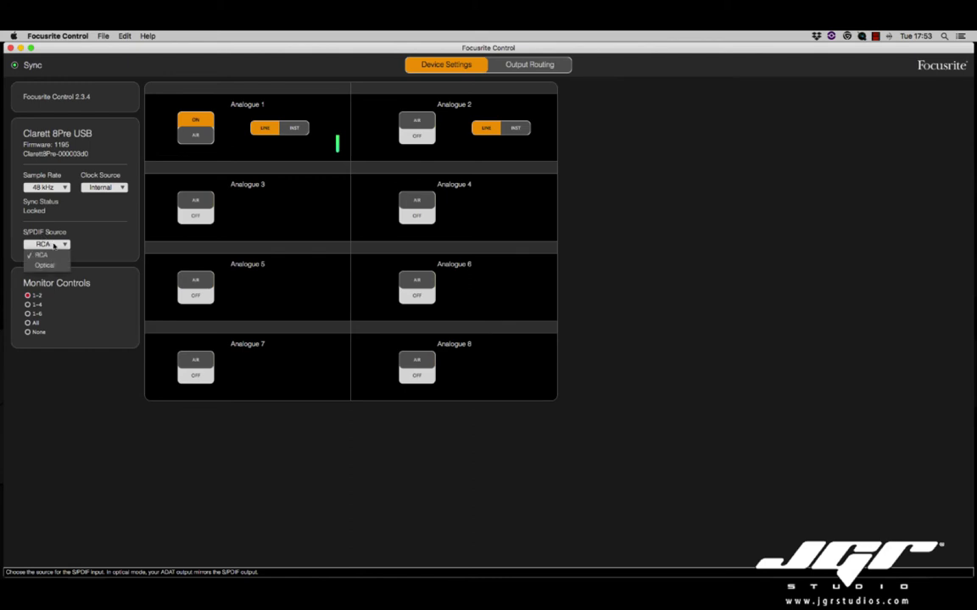
{"action": "left_click", "coordinate": [40, 255]}
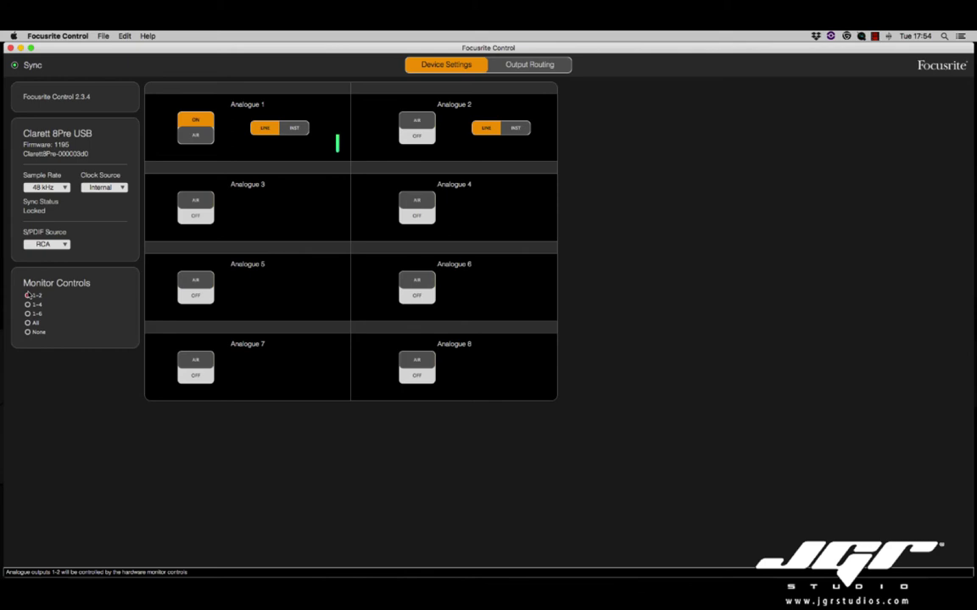
{"action": "left_click", "coordinate": [27, 295]}
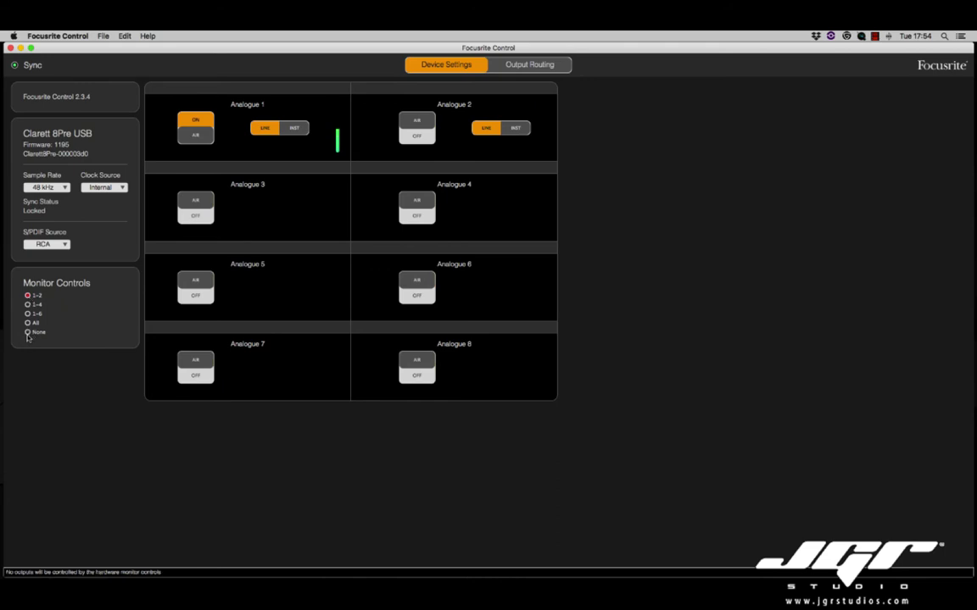
- In the output routing, unlink and relink Line Outputs 7-8 as a stereo pair, and raise the Line Outputs 9-10 level slightly
{"action": "left_click", "coordinate": [533, 66]}
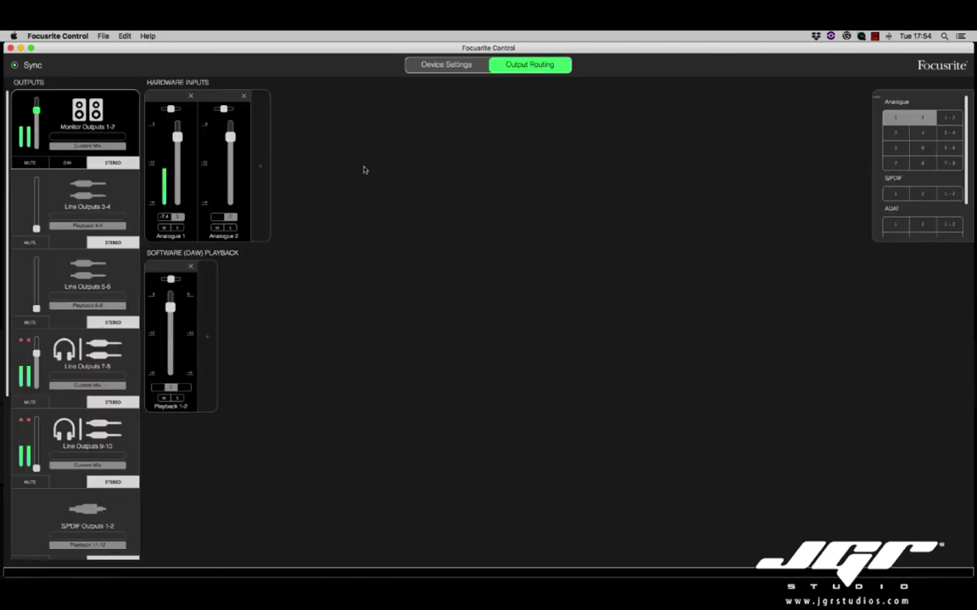
{"action": "left_click", "coordinate": [266, 179]}
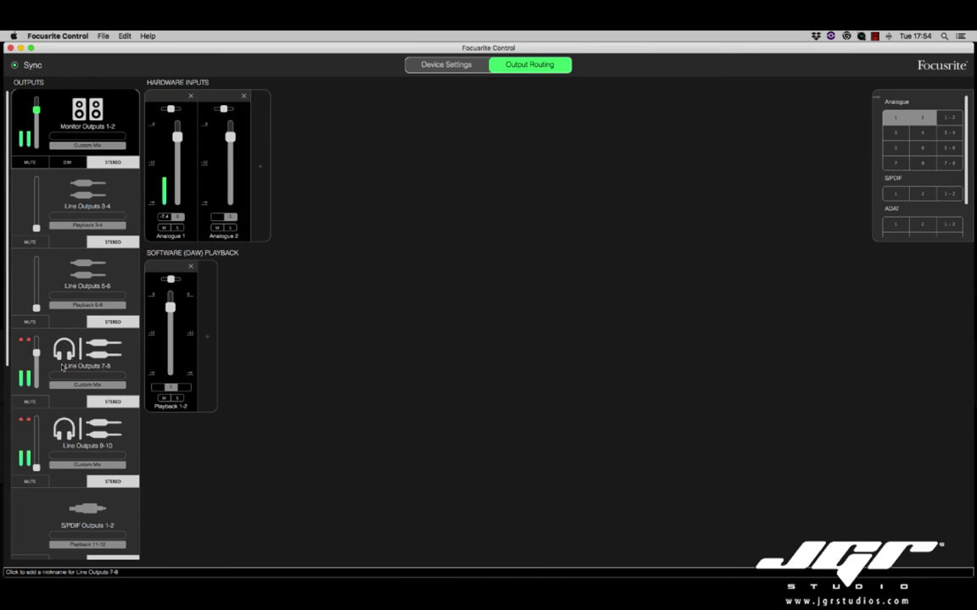
{"action": "left_click", "coordinate": [111, 402]}
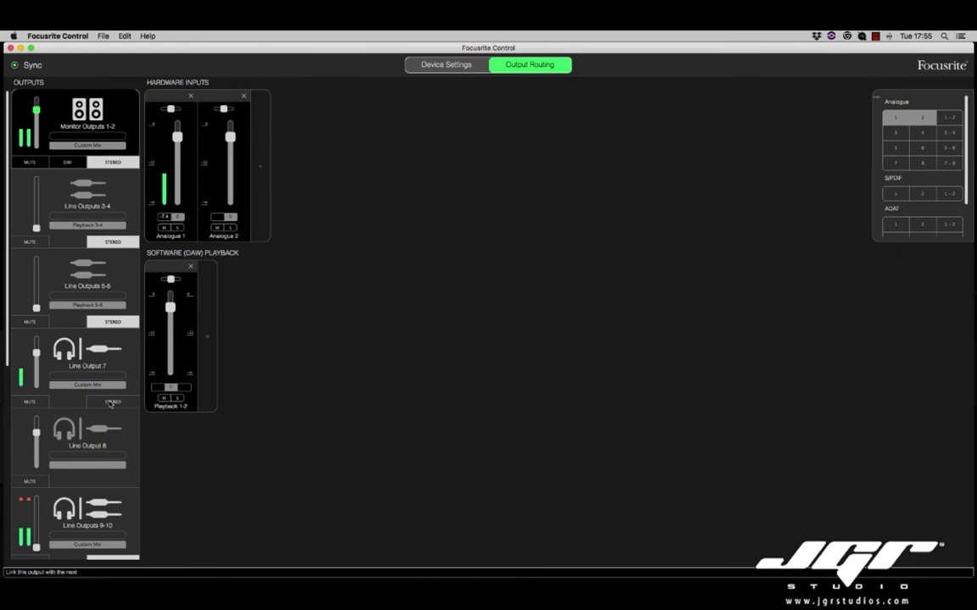
{"action": "left_click", "coordinate": [110, 402]}
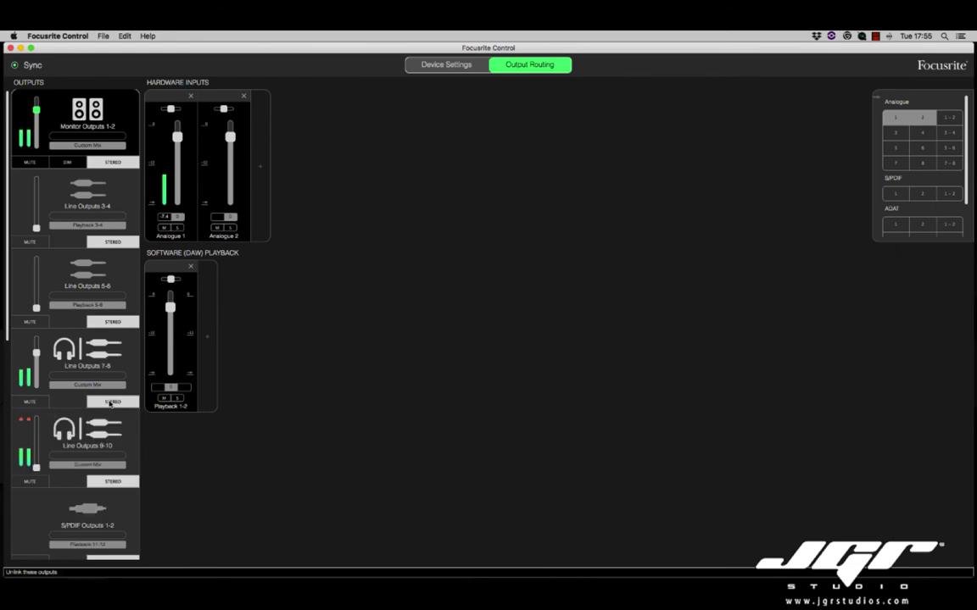
{"action": "left_click", "coordinate": [27, 426]}
{"action": "mouse_move", "coordinate": [34, 429]}
{"action": "left_mouse_down"}
{"action": "mouse_move", "coordinate": [37, 421]}
{"action": "mouse_move", "coordinate": [39, 442]}
{"action": "left_mouse_up"}
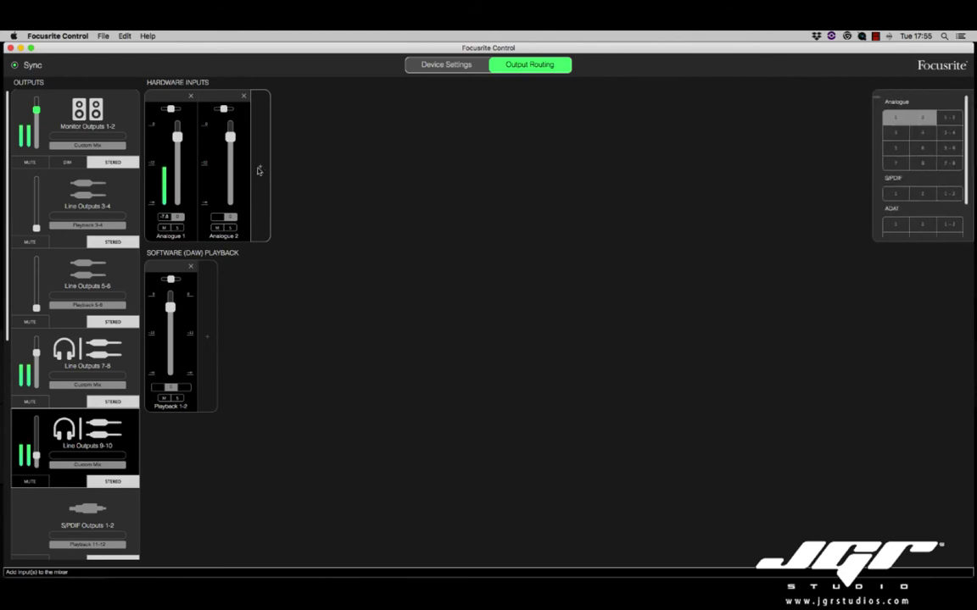
- Add the Analogue 1-2, 3-4, 5-6 and 7-8 hardware inputs to the Line Outputs 9-10 mix as stereo pairs
{"action": "left_click", "coordinate": [948, 118]}
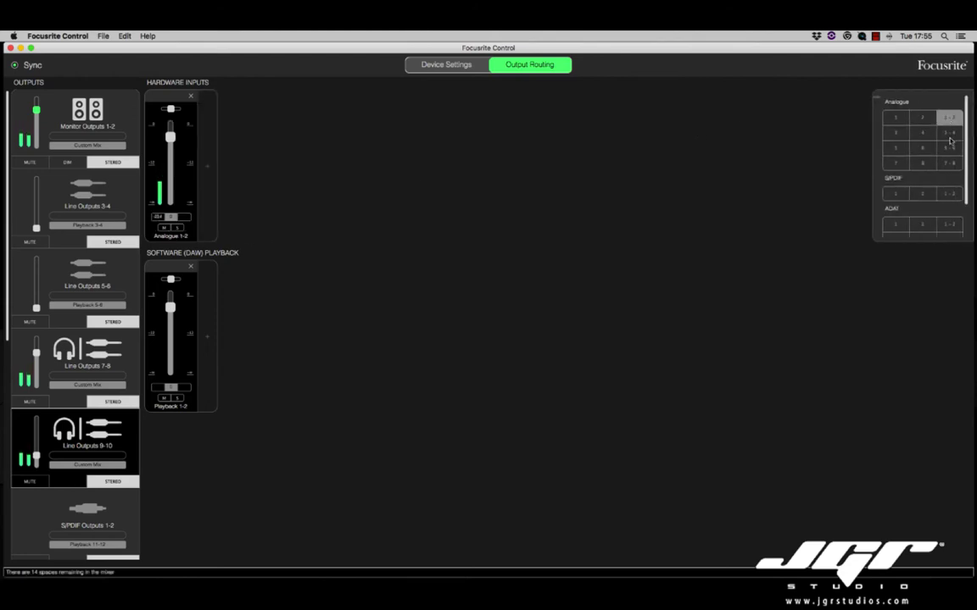
{"action": "left_click", "coordinate": [950, 133]}
{"action": "left_click", "coordinate": [951, 149]}
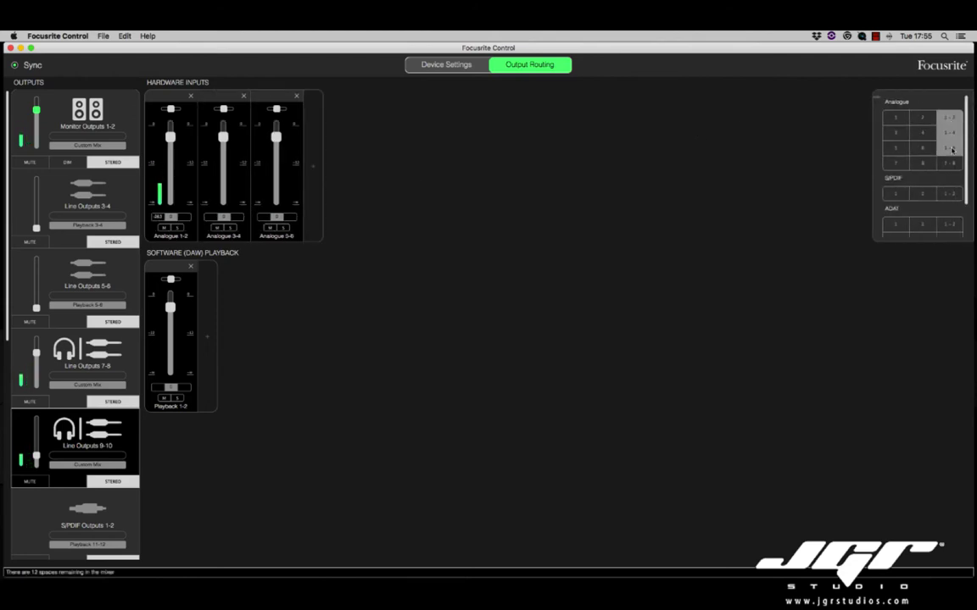
{"action": "left_click", "coordinate": [950, 161]}
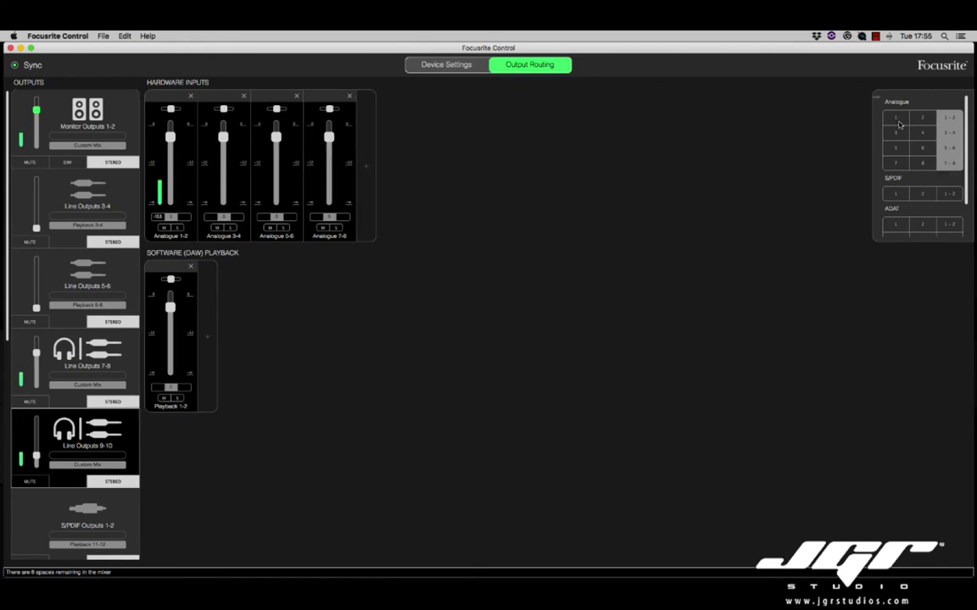
- Replace the stereo analogue pairs in the Line Outputs 9-10 mix with individual Analogue 1 to 8 channels
{"action": "left_click", "coordinate": [896, 119]}
{"action": "left_click", "coordinate": [923, 118]}
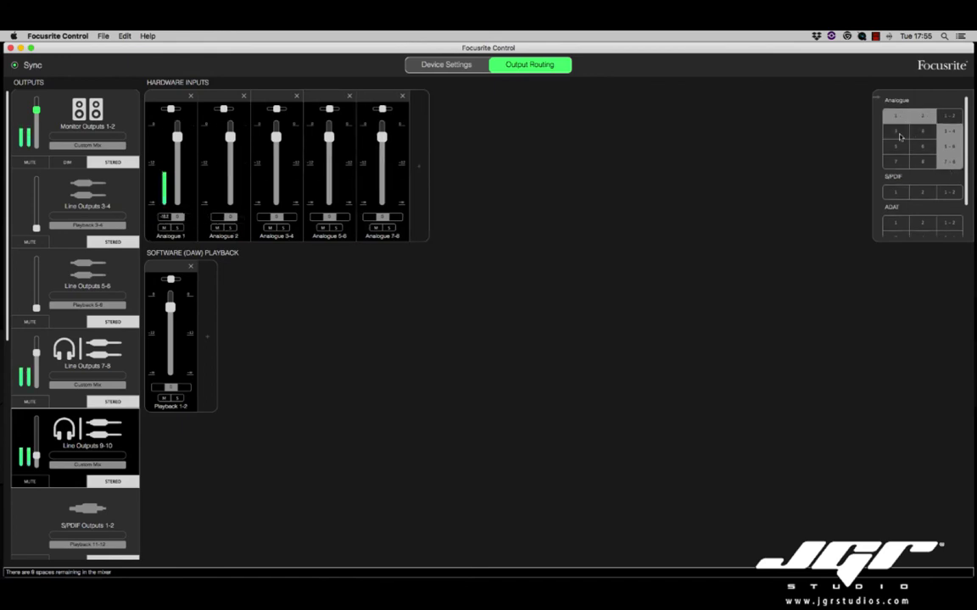
{"action": "left_click", "coordinate": [897, 134]}
{"action": "left_click", "coordinate": [896, 146]}
{"action": "left_click", "coordinate": [923, 145]}
{"action": "left_click", "coordinate": [897, 161]}
{"action": "left_click", "coordinate": [923, 161]}
{"action": "left_click", "coordinate": [923, 131]}
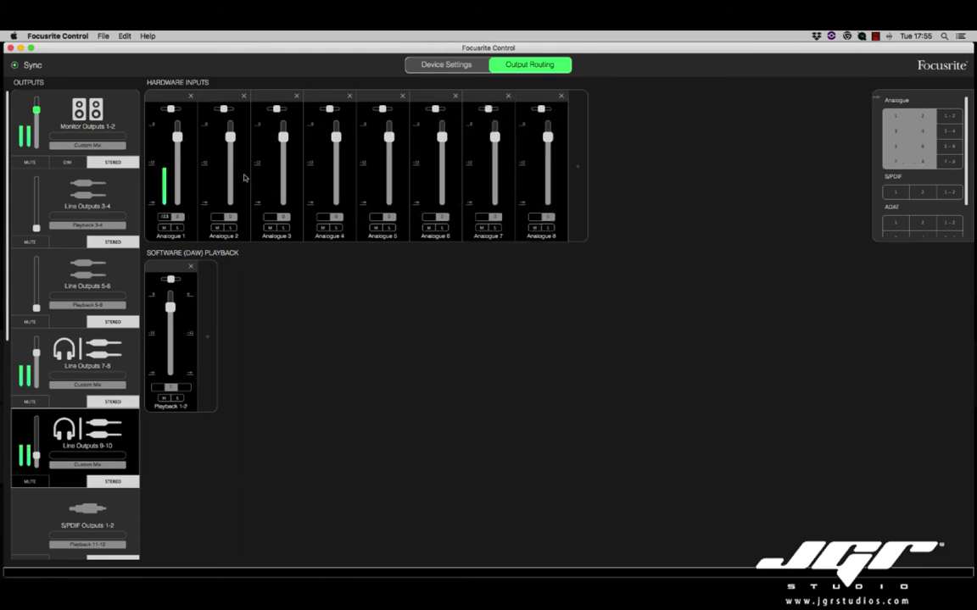
{"action": "left_click_drag", "start_coordinate": [283, 148], "coordinate": [282, 138]}
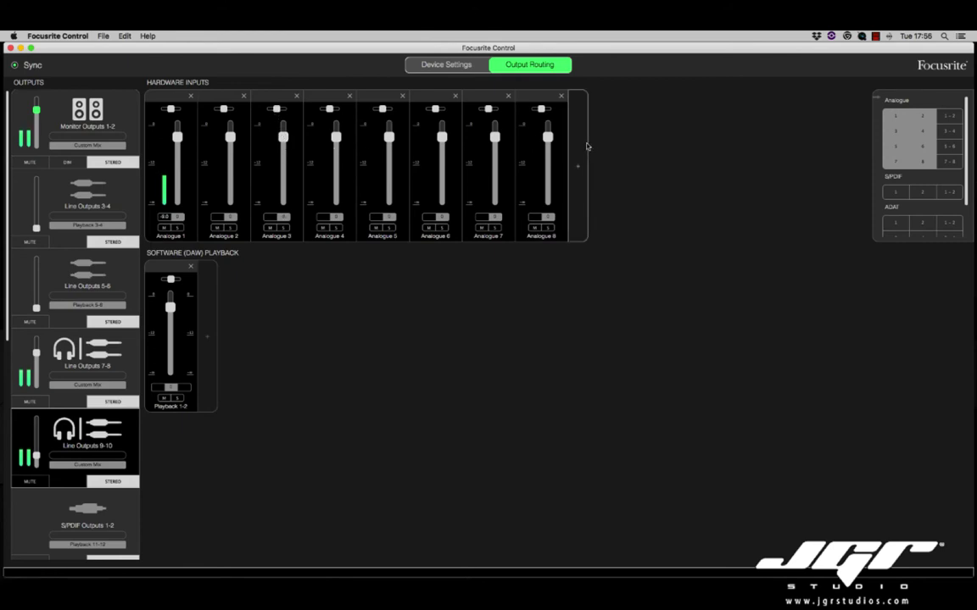
- Examine the software playback channels available for the Line Outputs 9-10 mix
{"action": "left_click", "coordinate": [204, 340]}
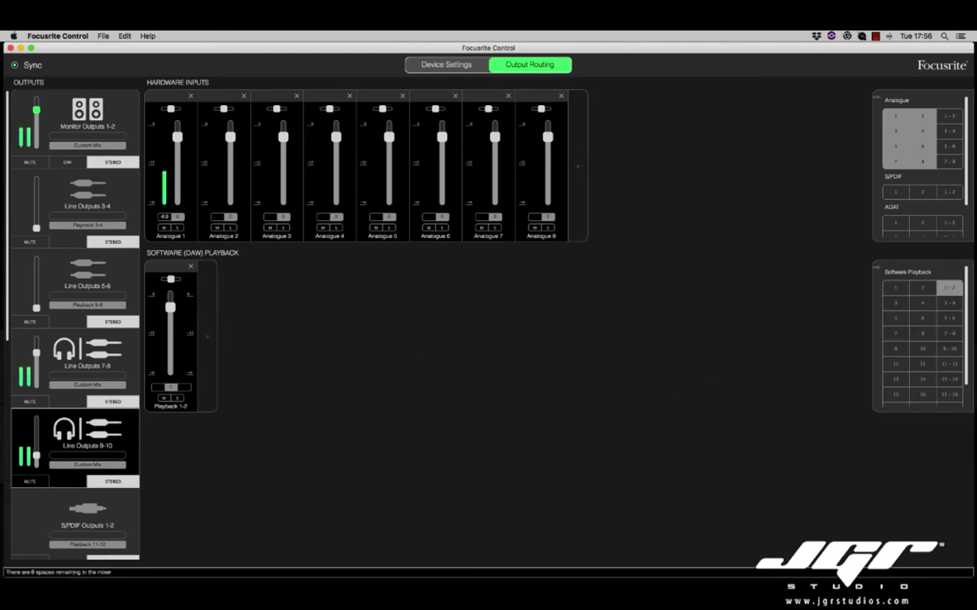
{"action": "scroll", "coordinate": [968, 356], "scroll_direction": "down", "scroll_amount": 2}
{"action": "scroll", "coordinate": [968, 360], "scroll_direction": "down", "scroll_amount": 1}
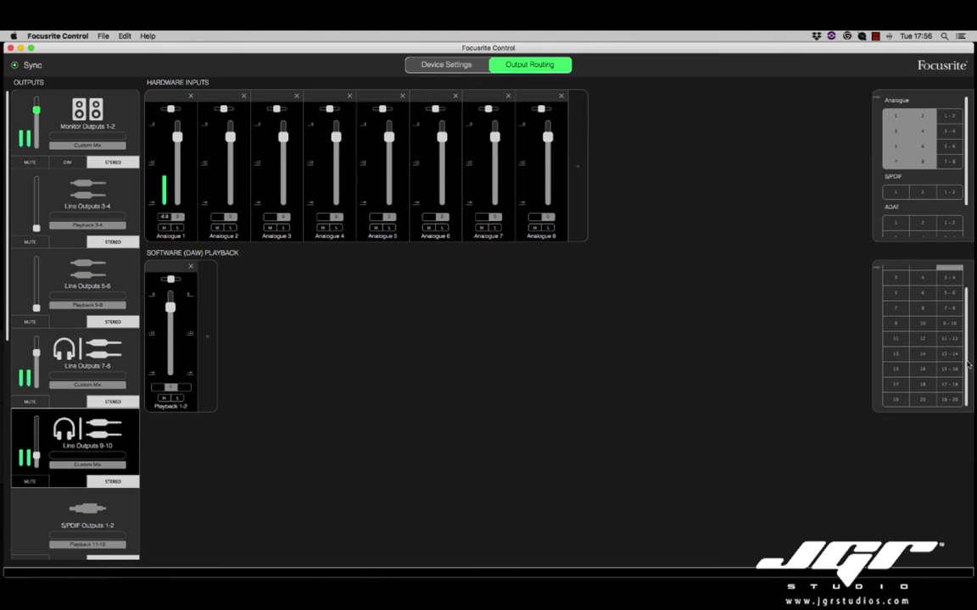
{"action": "scroll", "coordinate": [968, 348], "scroll_direction": "up", "scroll_amount": 2}
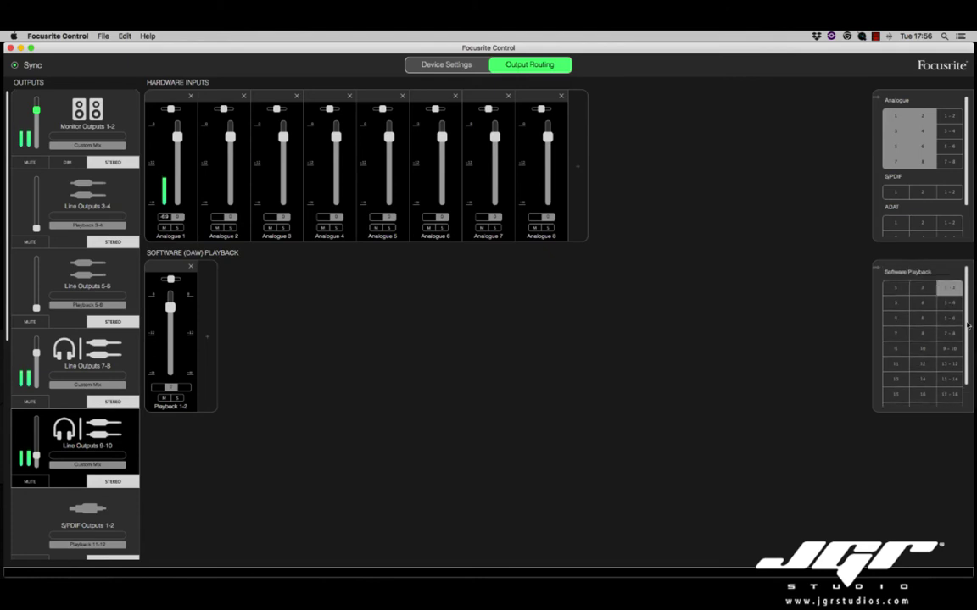
{"action": "scroll", "coordinate": [966, 326], "scroll_direction": "down", "scroll_amount": 2}
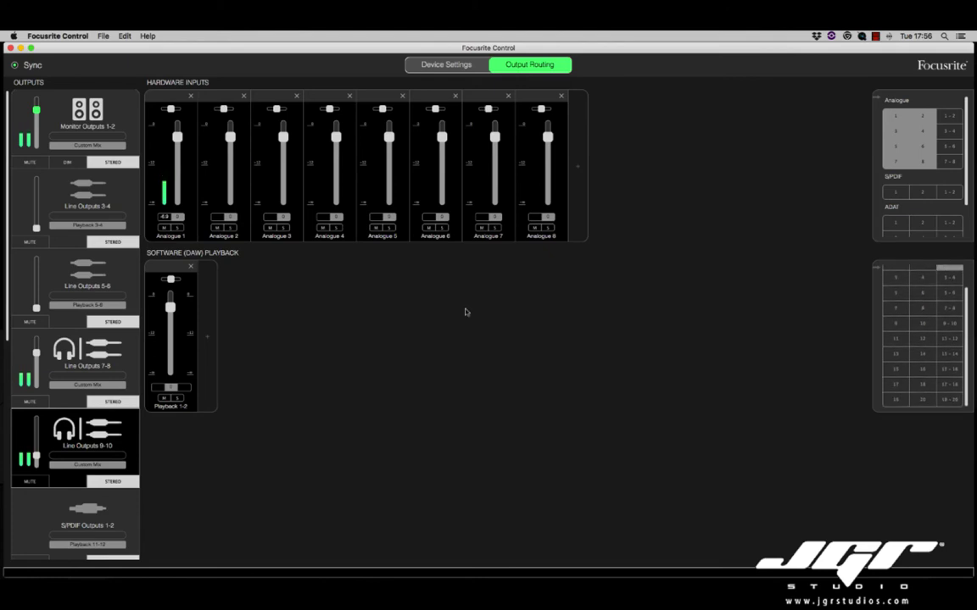
{"action": "scroll", "coordinate": [933, 314], "scroll_direction": "up", "scroll_amount": 2}
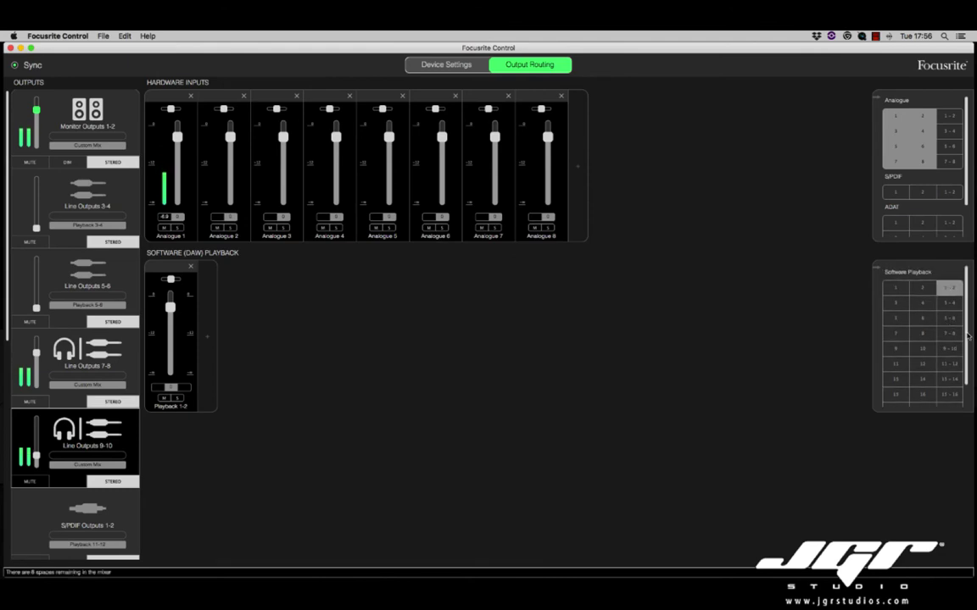
{"action": "scroll", "coordinate": [968, 342], "scroll_direction": "down", "scroll_amount": 1}
{"action": "scroll", "coordinate": [967, 343], "scroll_direction": "down", "scroll_amount": 2}
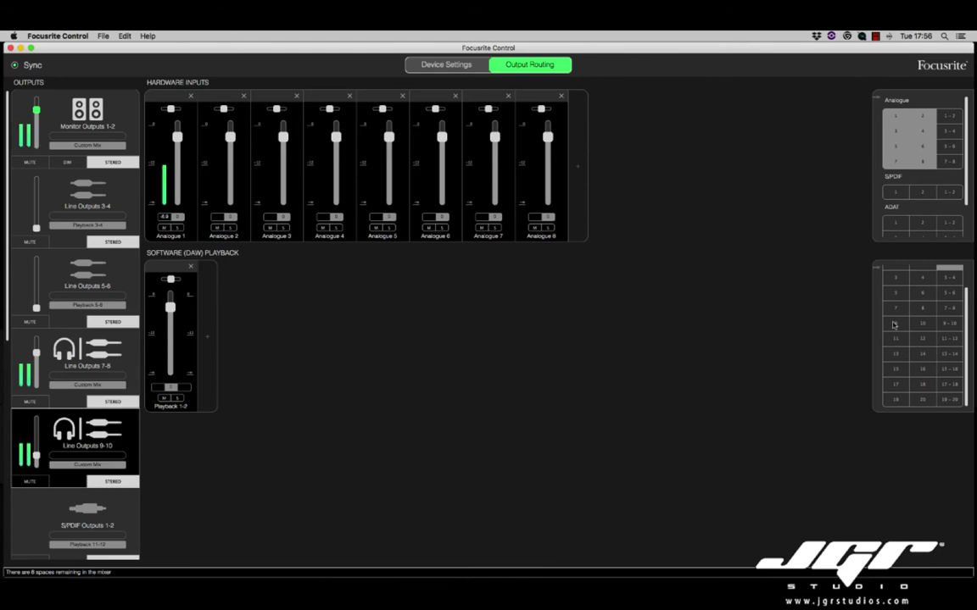
- Add the S/PDIF 1-2 and ADAT 1-2, 3-4 and 5-6 stereo inputs to the Line Outputs 9-10 mix
{"action": "scroll", "coordinate": [908, 170], "scroll_direction": "down", "scroll_amount": 1}
{"action": "left_click", "coordinate": [895, 156]}
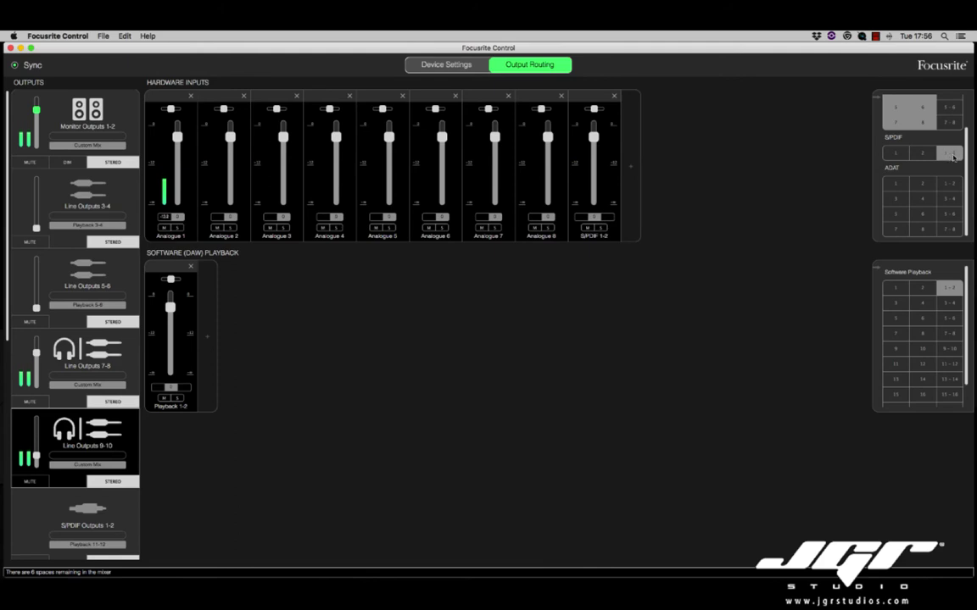
{"action": "left_click", "coordinate": [949, 184]}
{"action": "left_click", "coordinate": [949, 198]}
{"action": "left_click", "coordinate": [948, 214]}
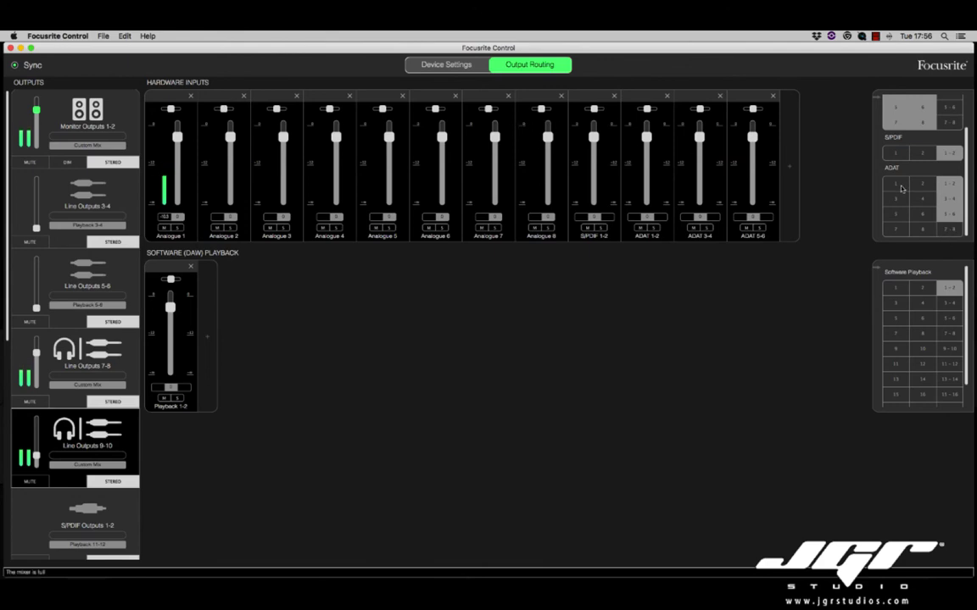
- Replace the S/PDIF 1-2 input with the ADAT 7-8 stereo pair in the Line Outputs 9-10 mix
{"action": "left_click", "coordinate": [948, 152]}
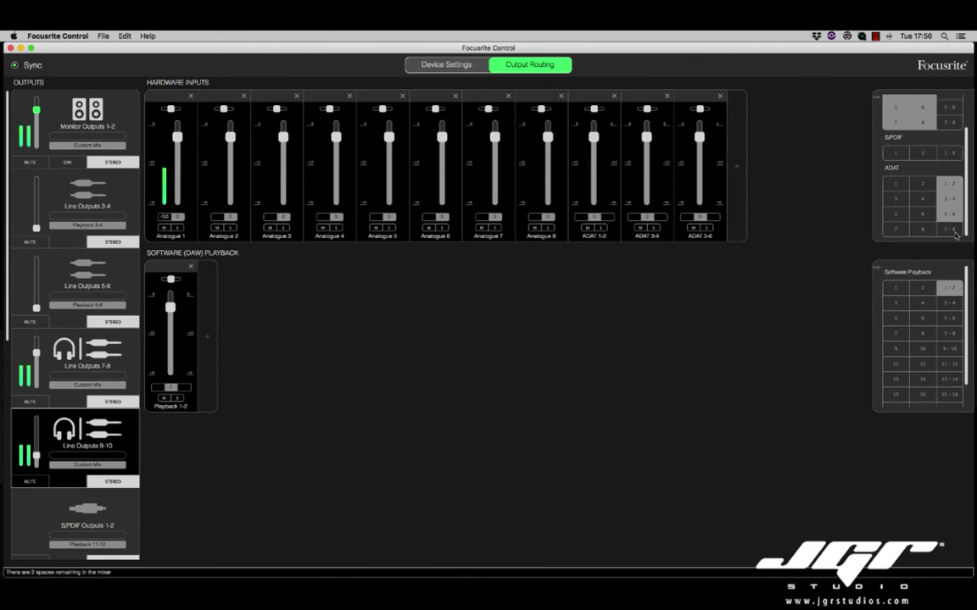
{"action": "left_click", "coordinate": [949, 229]}
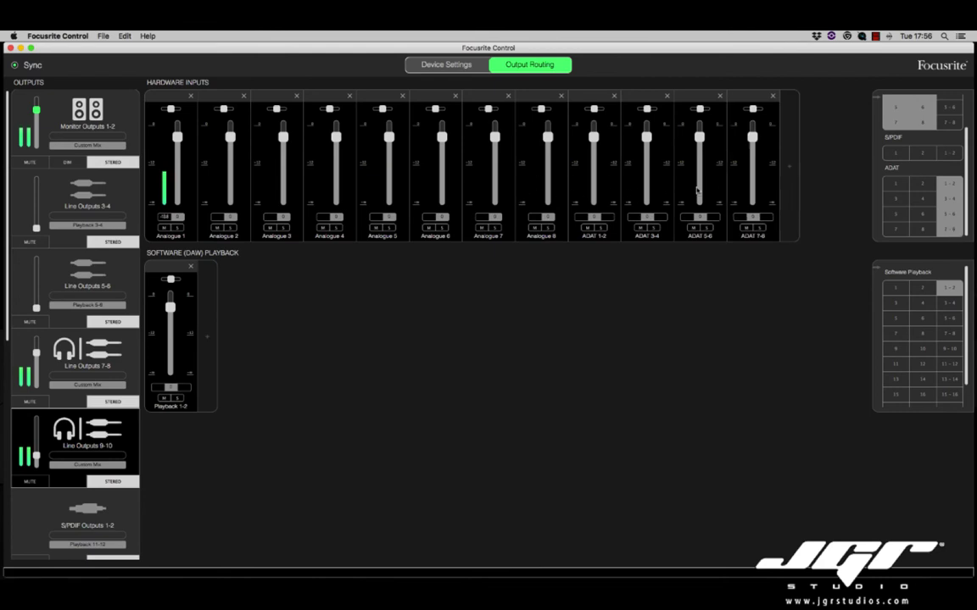
- Swap ADAT 1-2 for S/PDIF 1-2 in the Line Outputs 9-10 mix, and swap them back
{"action": "left_click", "coordinate": [945, 153]}
{"action": "left_click", "coordinate": [952, 183]}
{"action": "left_click", "coordinate": [951, 153]}
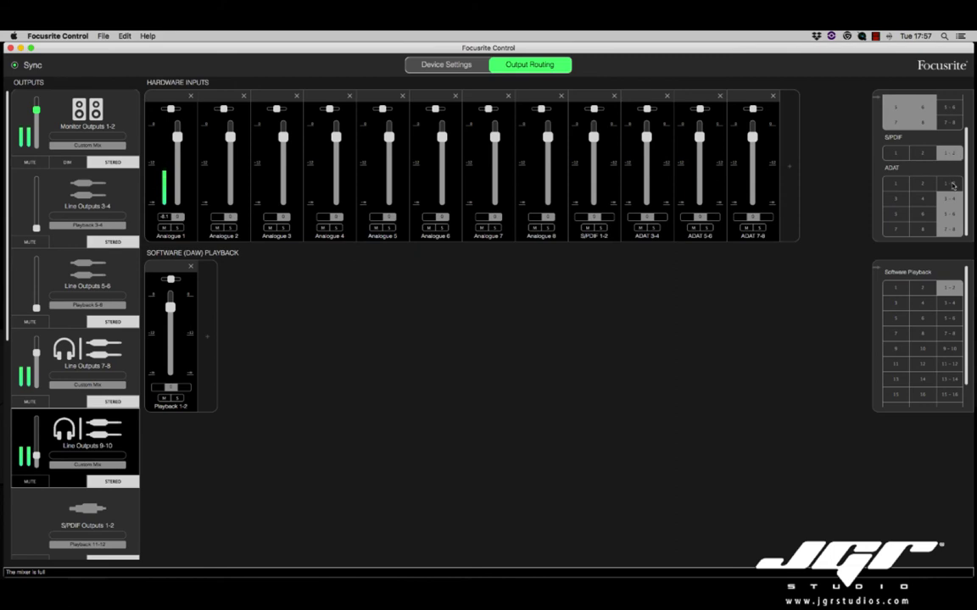
{"action": "left_click", "coordinate": [953, 155]}
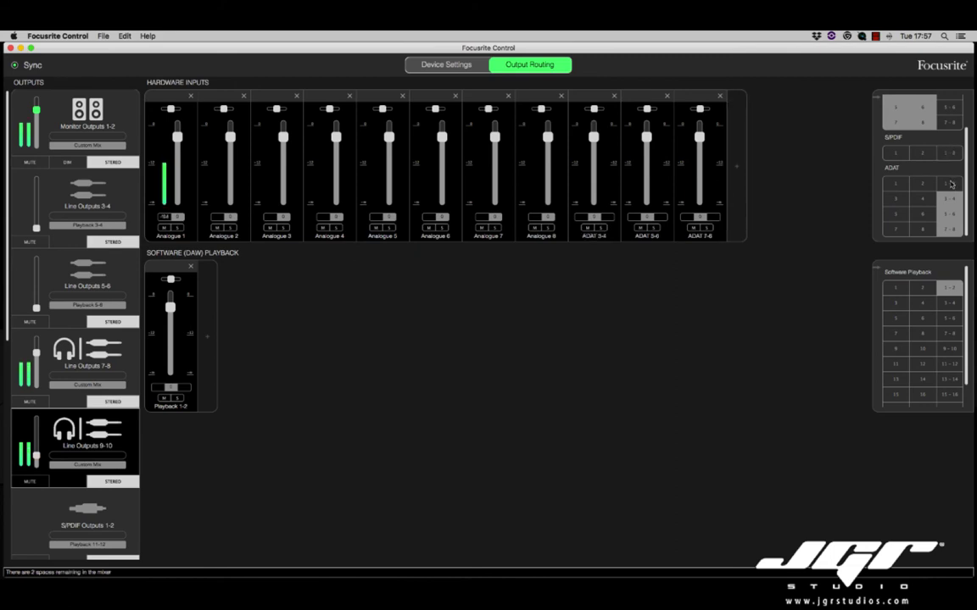
{"action": "left_click", "coordinate": [949, 184]}
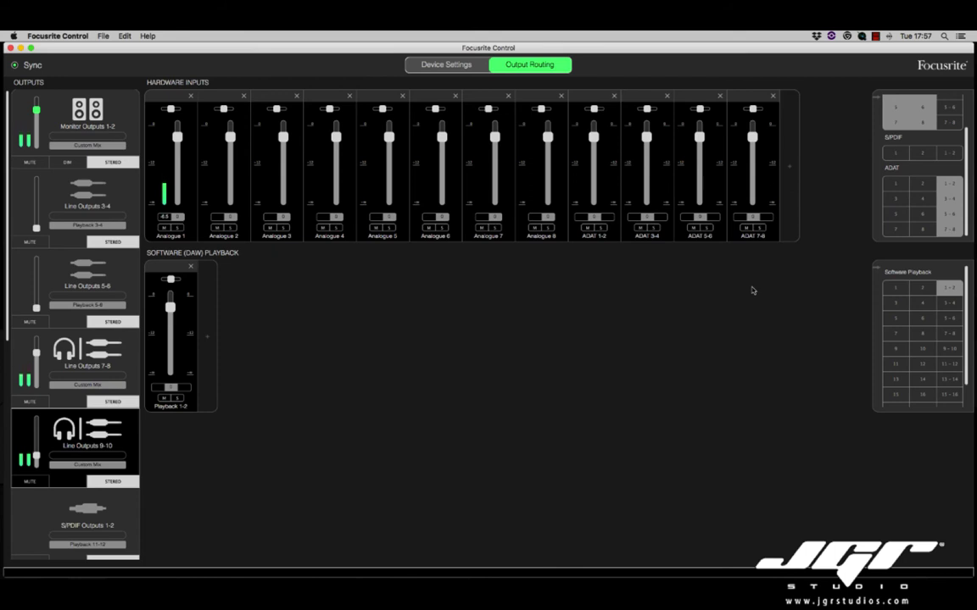
- Select Monitor Outputs 1-2 and examine its available sources, including the Playback (DAW) pairs, without changing the assigned source
{"action": "left_click", "coordinate": [95, 145]}
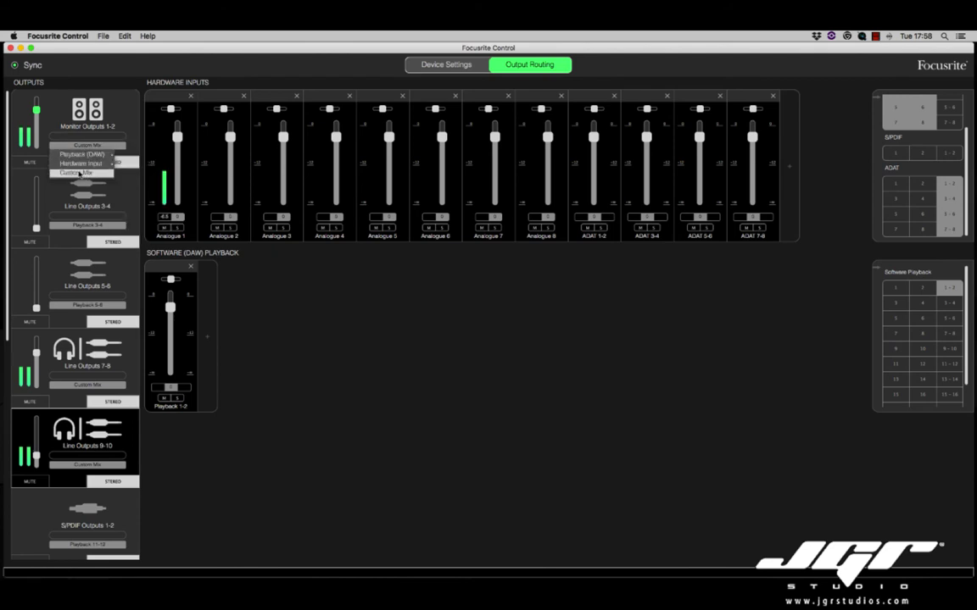
{"action": "mouse_move", "coordinate": [85, 157]}
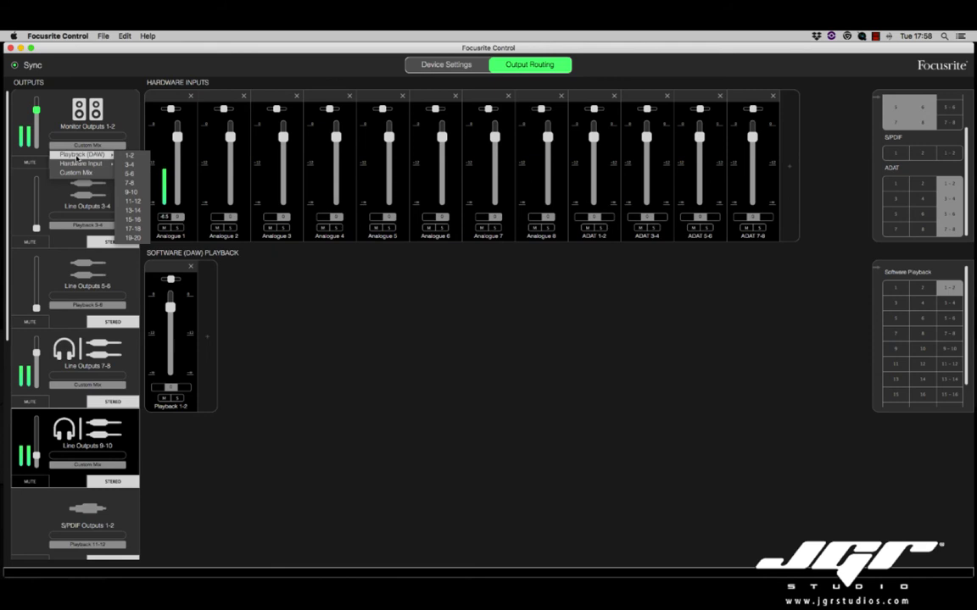
{"action": "left_click", "coordinate": [129, 129]}
{"action": "left_click", "coordinate": [92, 146]}
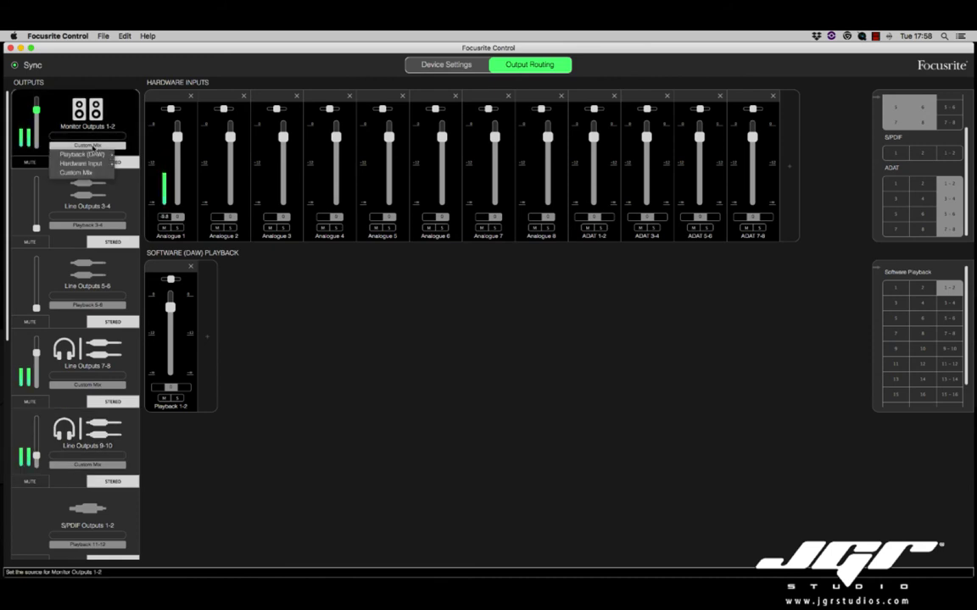
{"action": "left_click", "coordinate": [318, 302]}
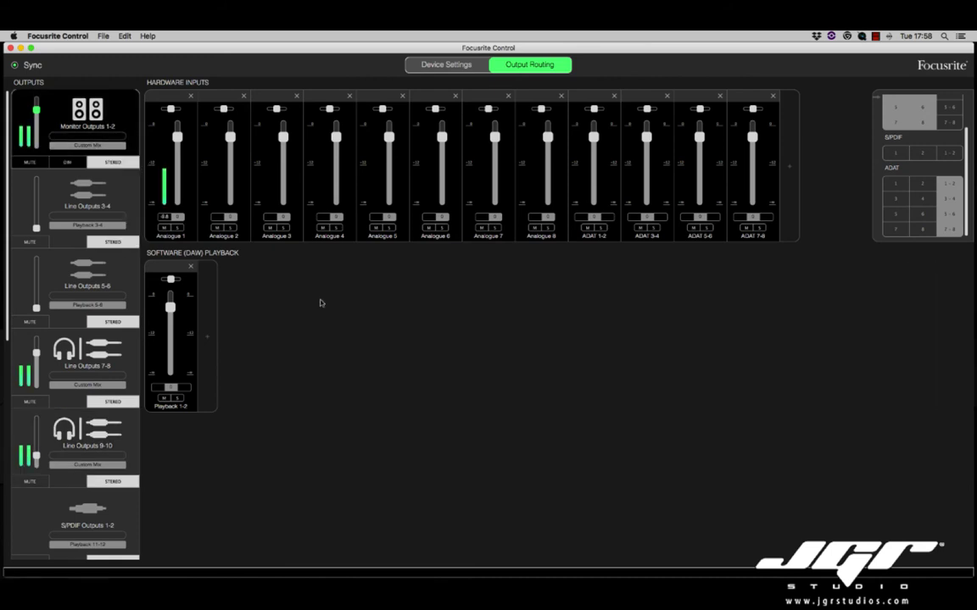